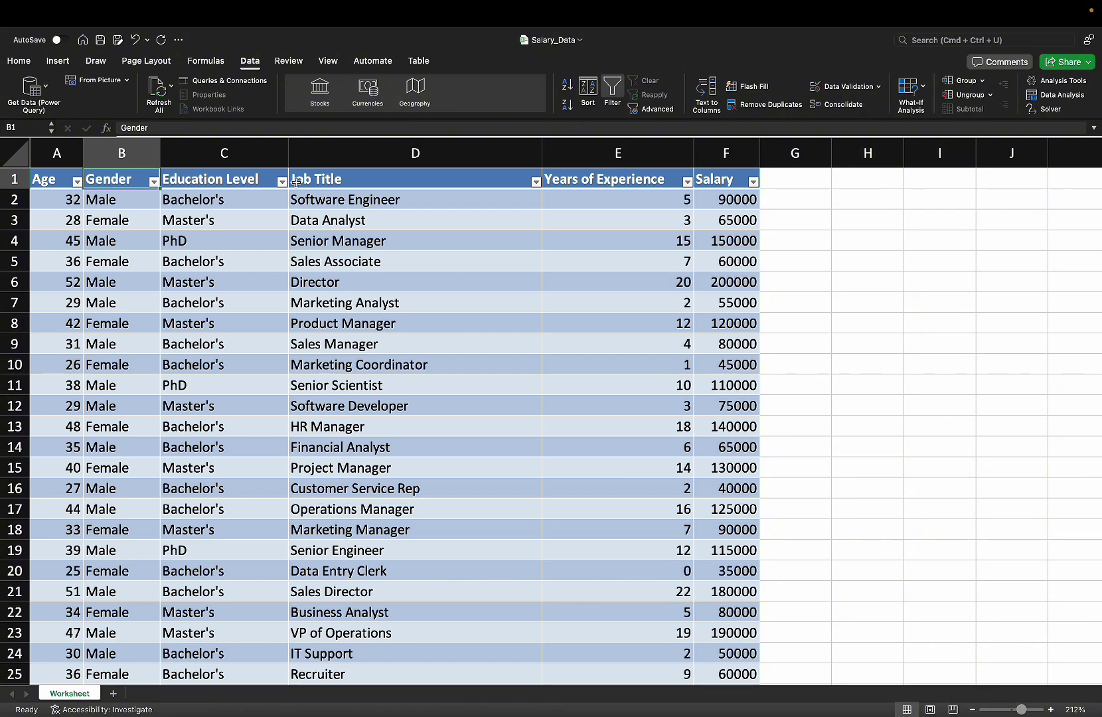
# Examine the salary table's column headers, from Education Level to Salary, and look through the data rows below
pyautogui.click(231, 182)
pyautogui.click(380, 184)
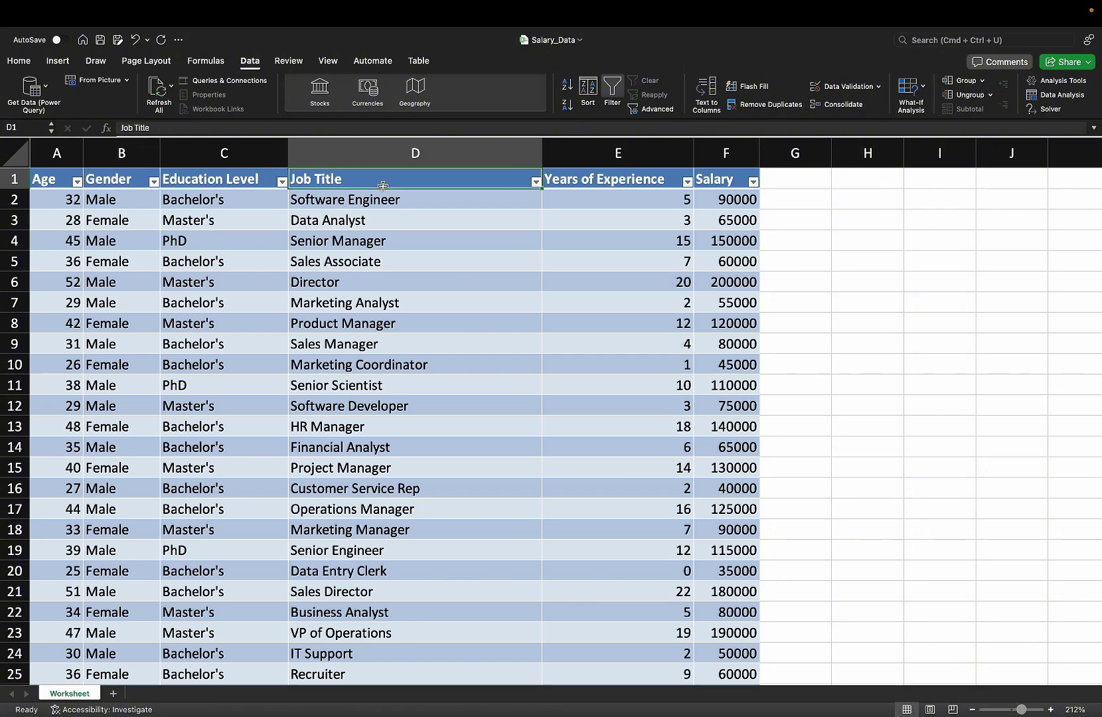
pyautogui.click(619, 182)
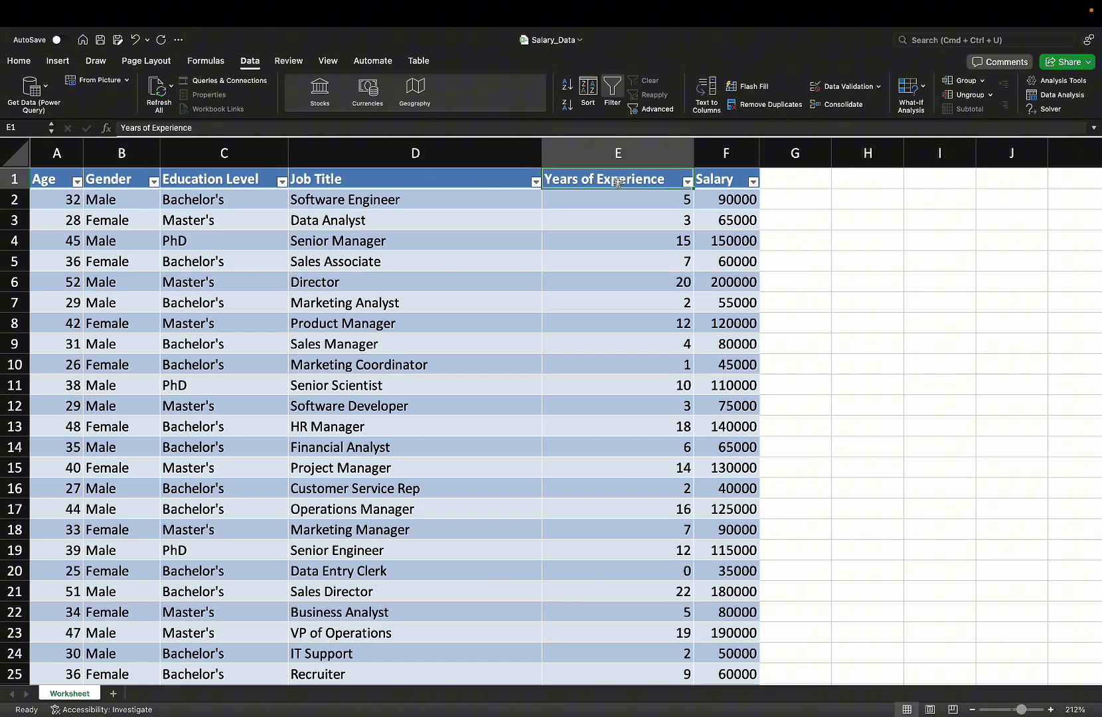
pyautogui.click(729, 181)
pyautogui.scroll(-5, 453, 280)
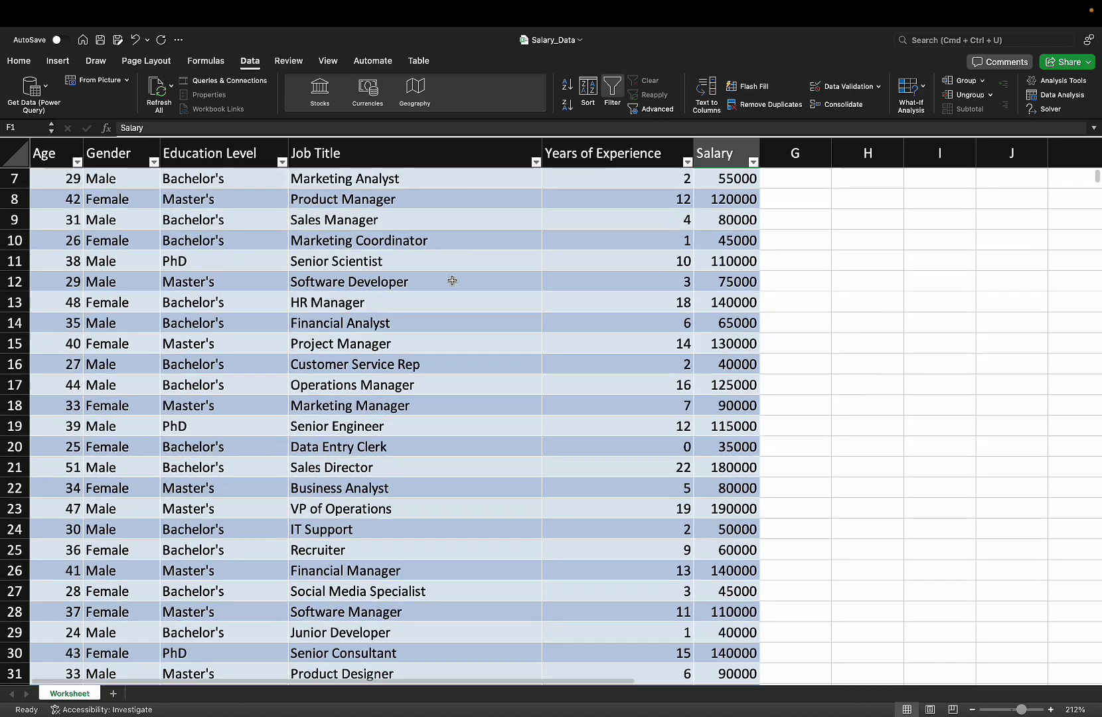
pyautogui.scroll(5, 452, 281)
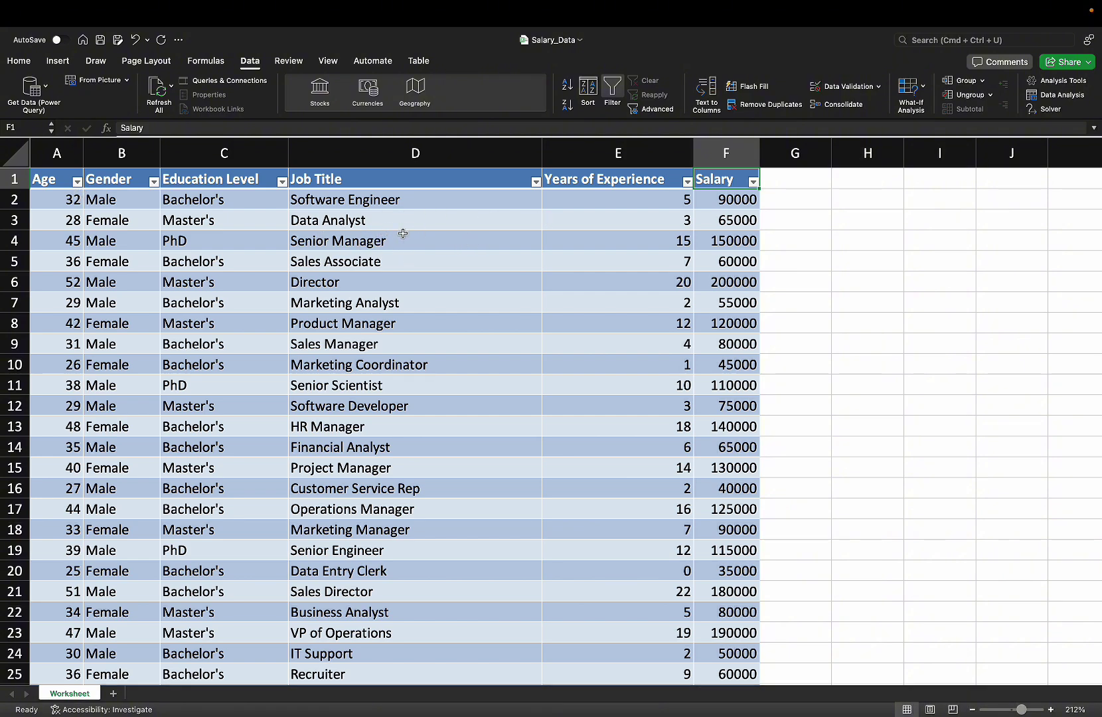
pyautogui.scroll(-5, 402, 234)
pyautogui.scroll(5, 402, 235)
pyautogui.scroll(-5, 362, 258)
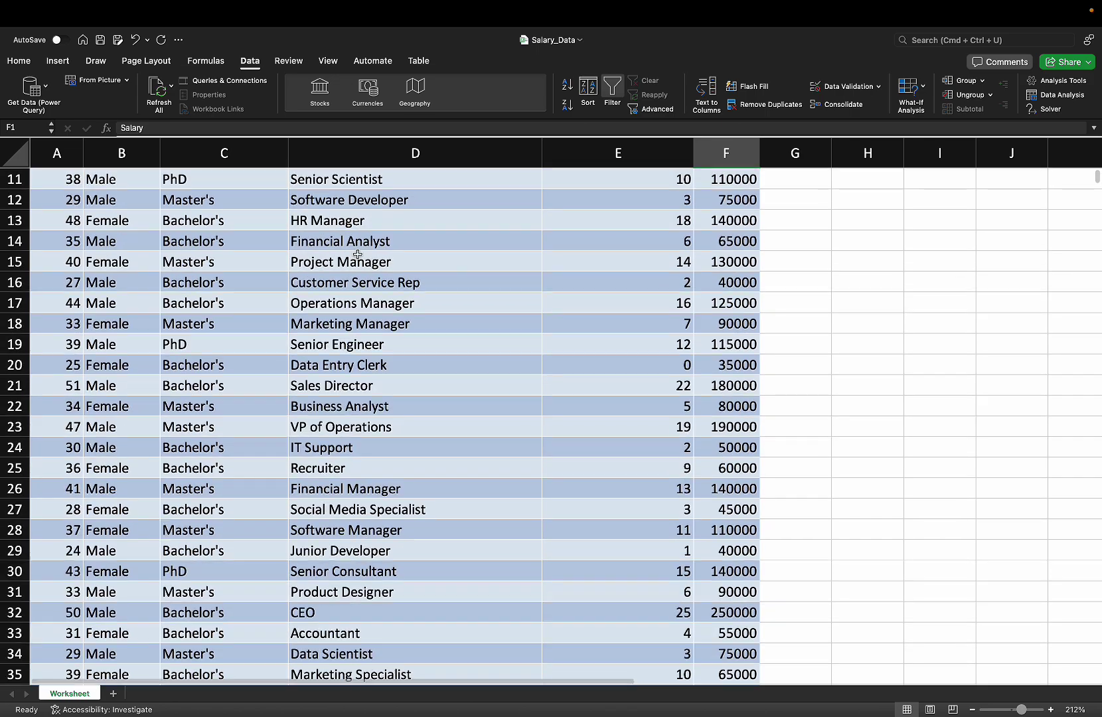
pyautogui.scroll(3, 360, 257)
pyautogui.scroll(2, 362, 259)
pyautogui.scroll(-5, 408, 322)
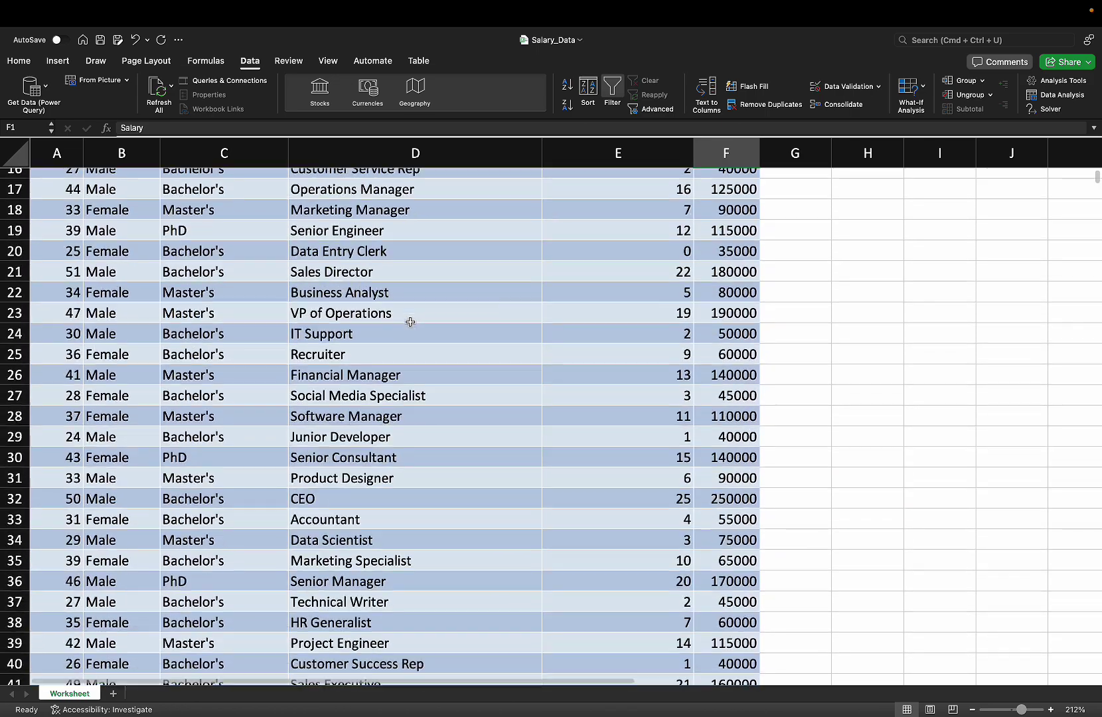
pyautogui.scroll(5, 411, 322)
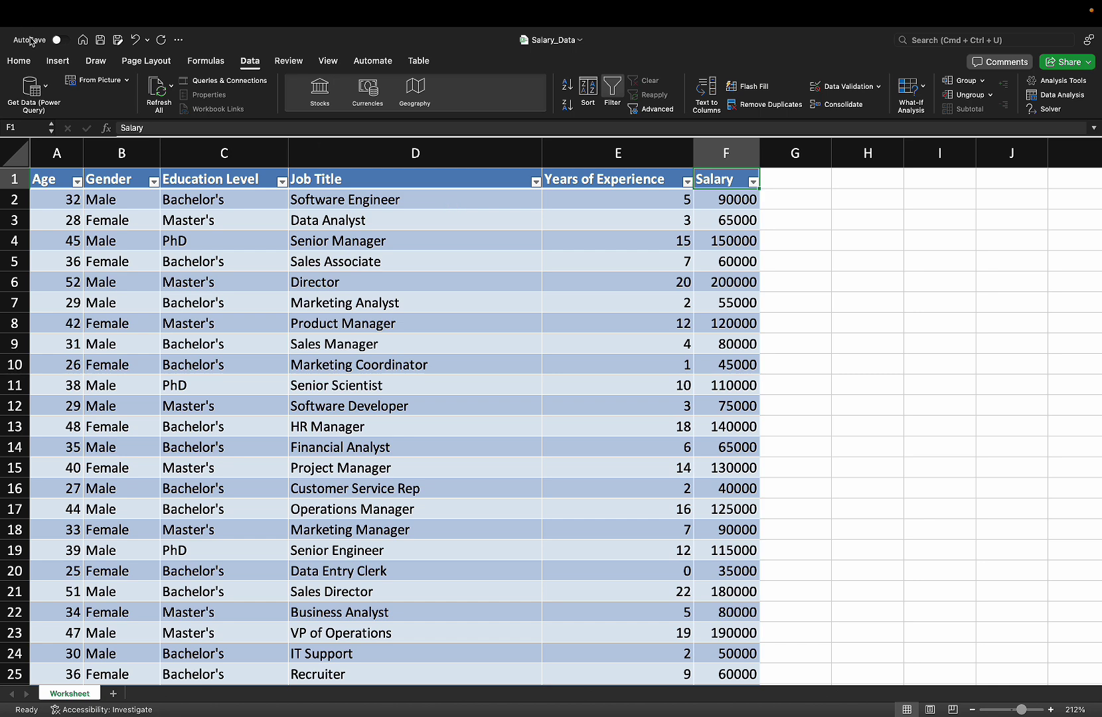
# Open the Regression tool from Data Analysis and move its dialog clear of the table columns
pyautogui.click(56, 61)
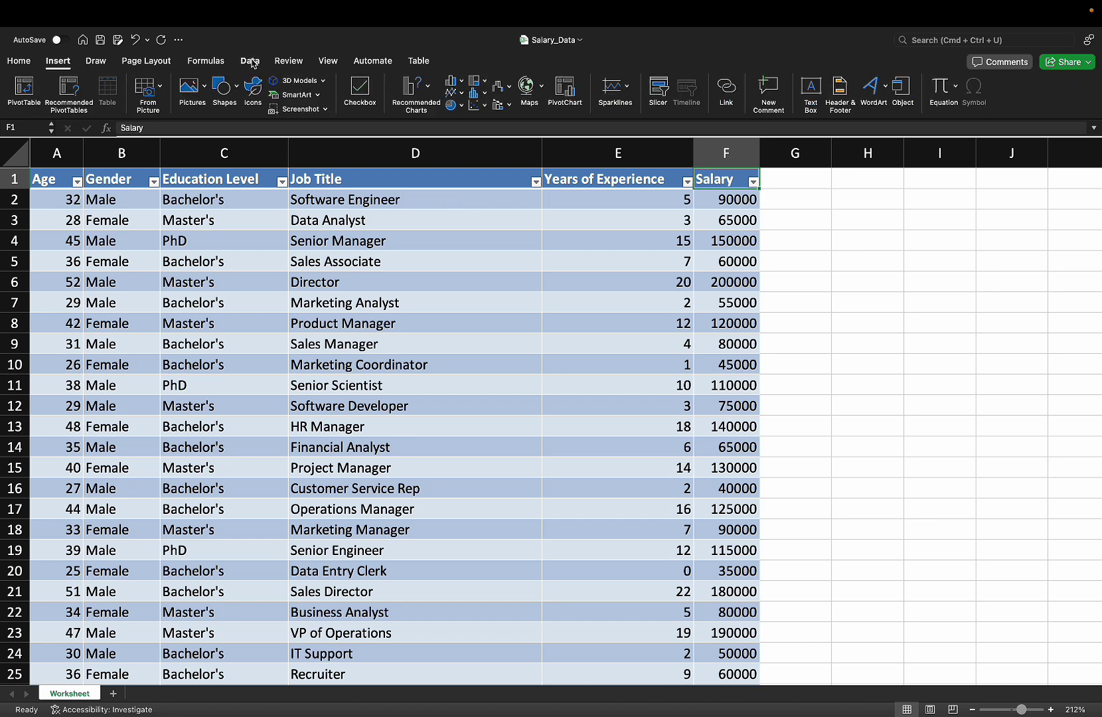
pyautogui.click(251, 61)
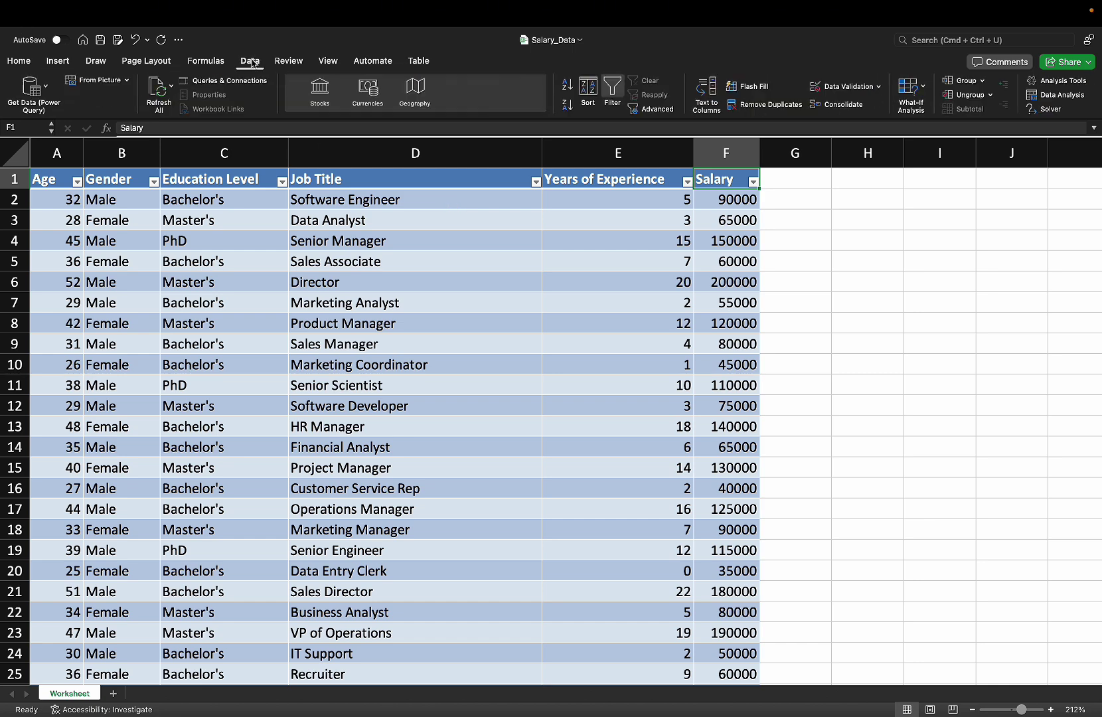
pyautogui.click(1062, 95)
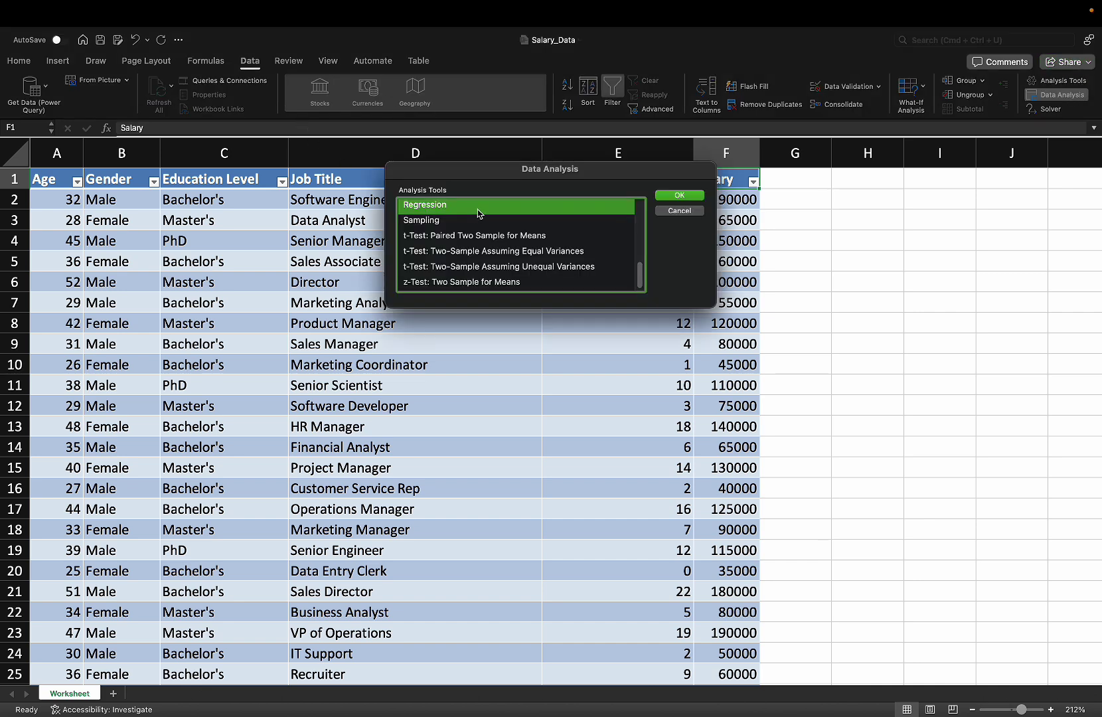
pyautogui.click(679, 195)
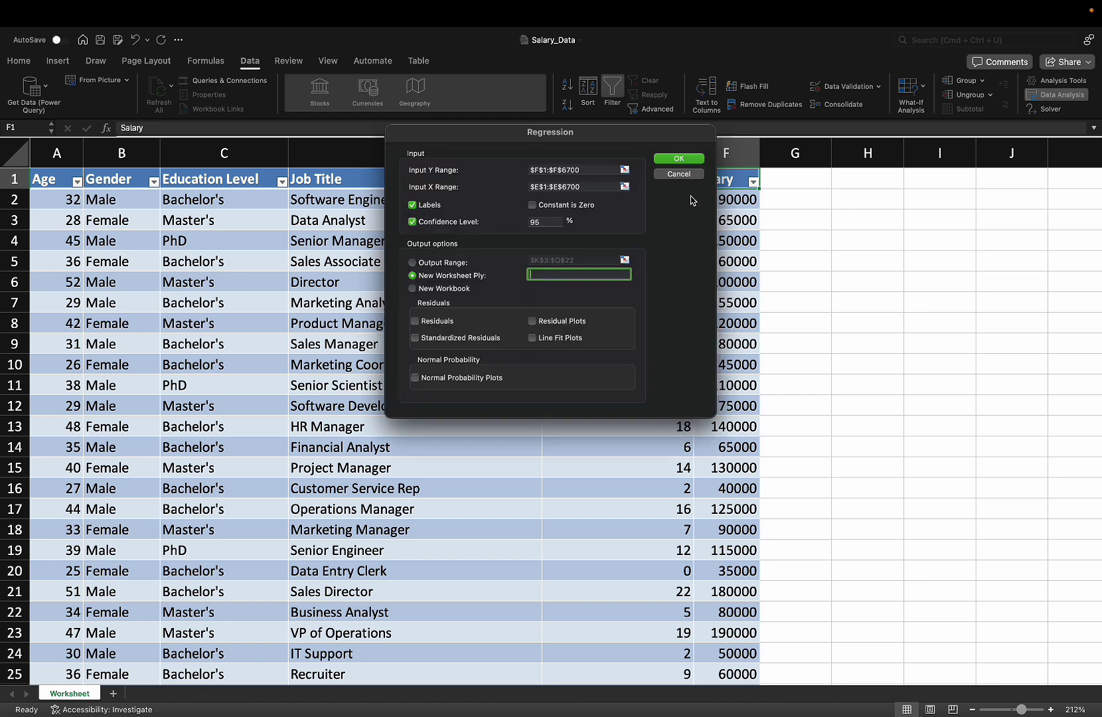
pyautogui.moveTo(517, 139); pyautogui.dragTo(903, 168)
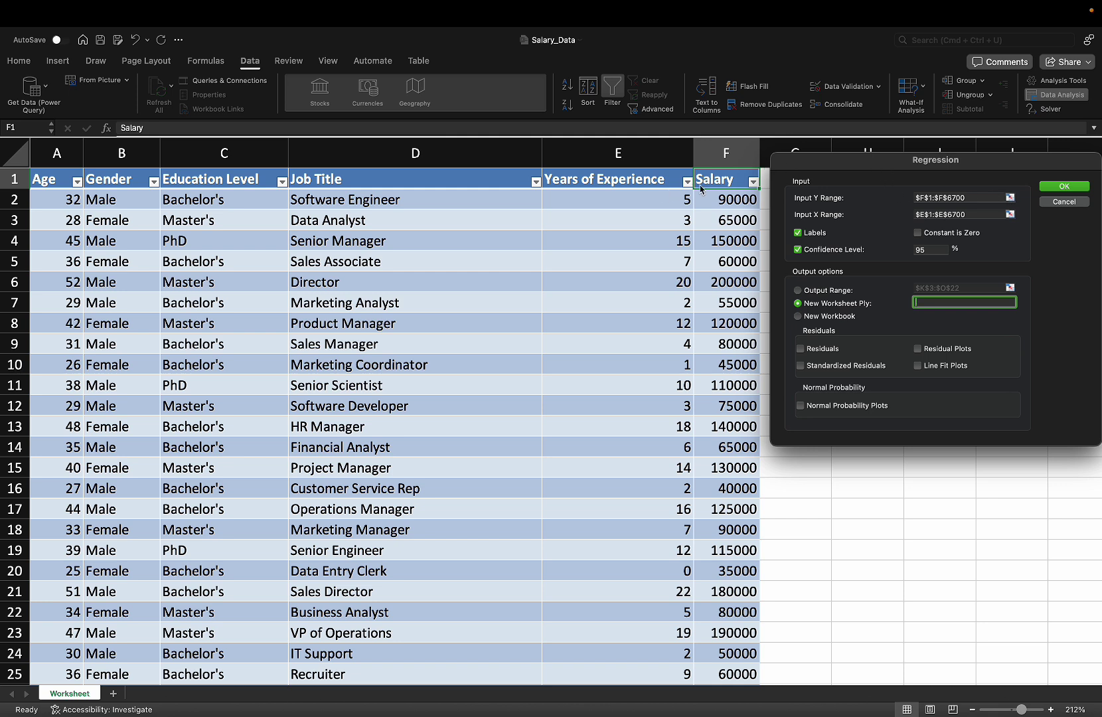
# Set the regression's Input Y Range to the Salary column including its header, $F$1:$F$6700
pyautogui.click(1012, 202)
pyautogui.click(722, 178)
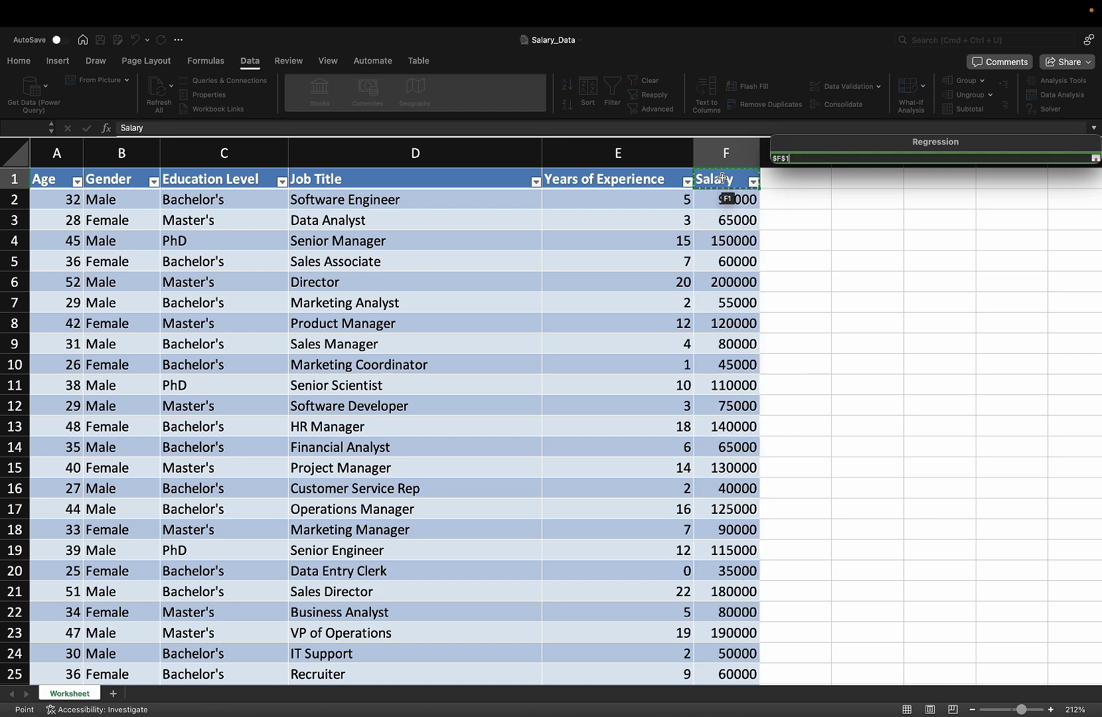
pyautogui.press('super+shift+Down')
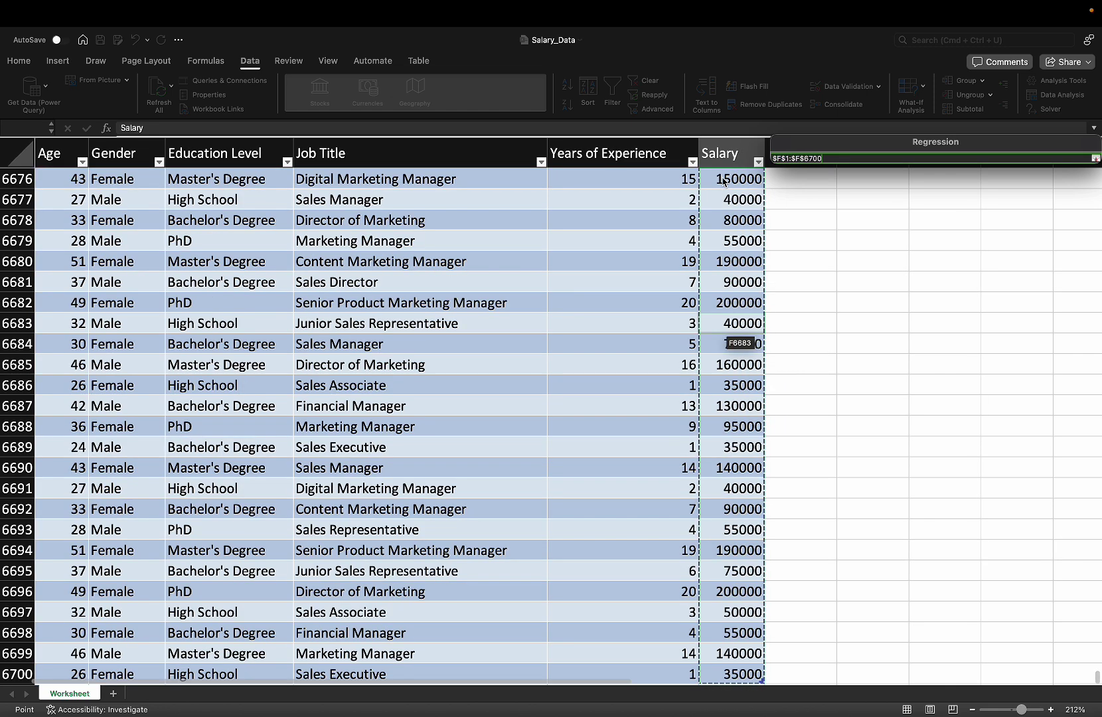
pyautogui.press('Return')
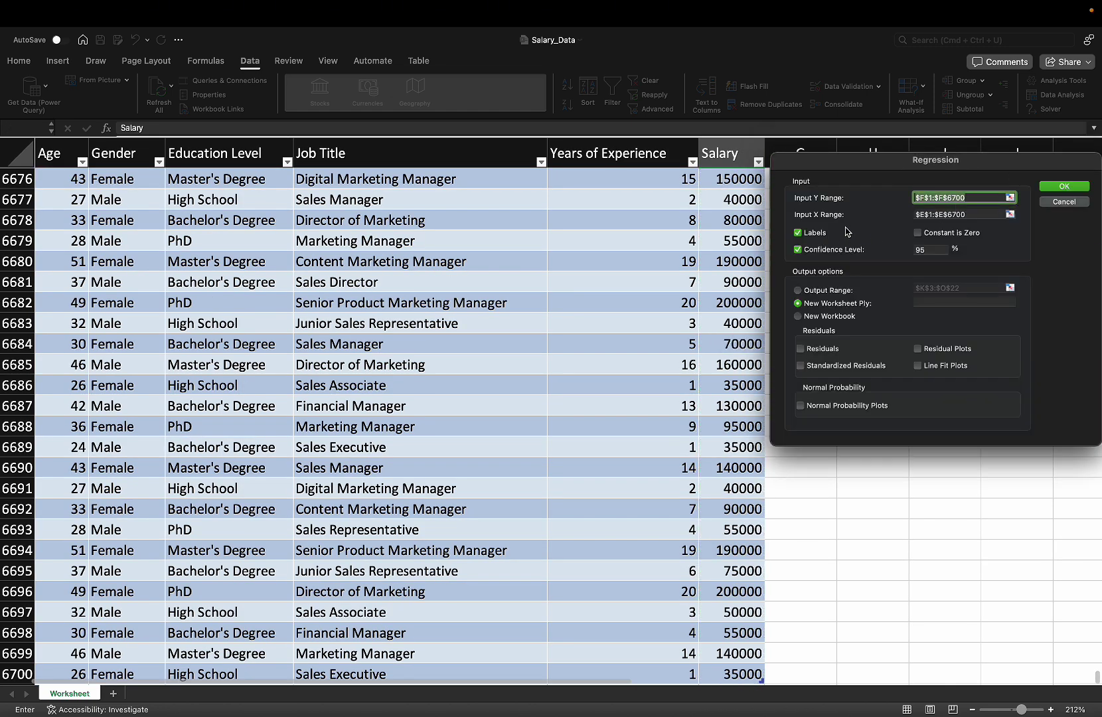
# Set the Input X Range to the Years of Experience column, $E$1:$E$6700, and run the regression with labels into a new worksheet
pyautogui.click(1011, 216)
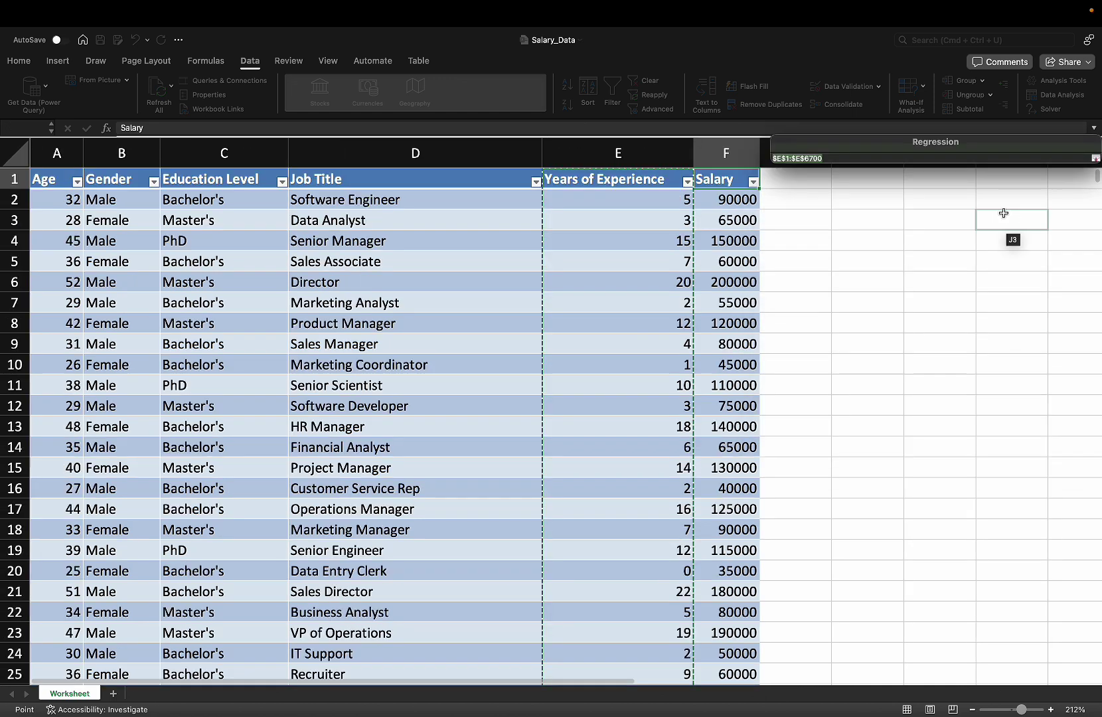
pyautogui.click(600, 178)
pyautogui.hotkey('ctrl', 'shift', 'Down')
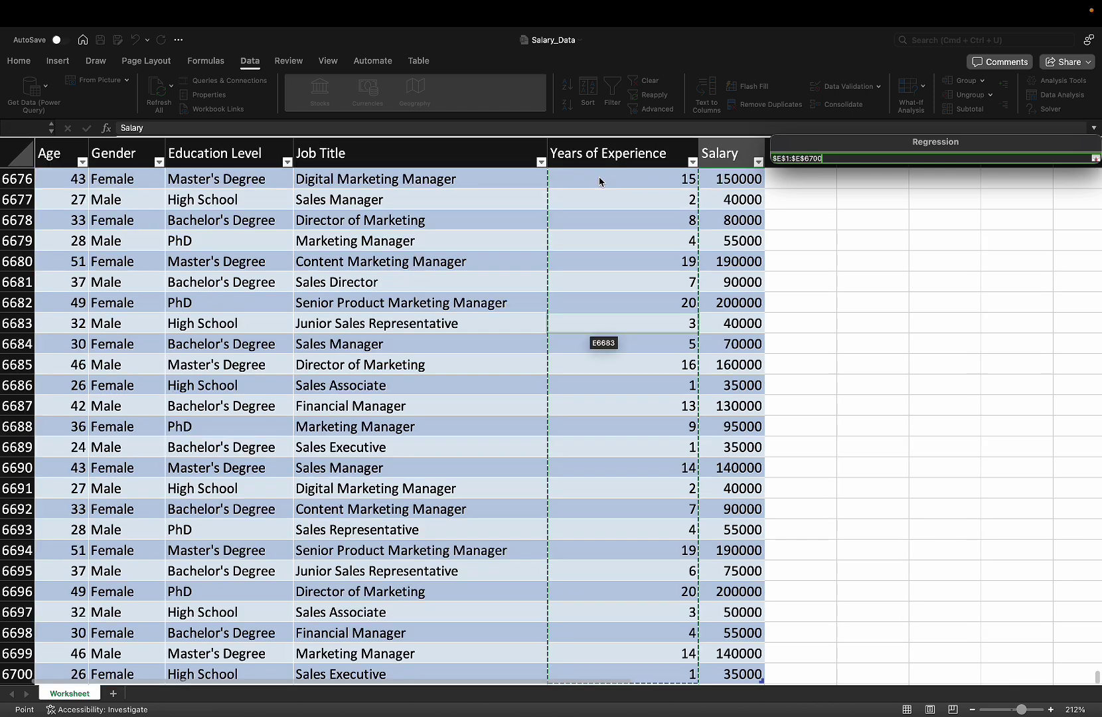
pyautogui.press('Return')
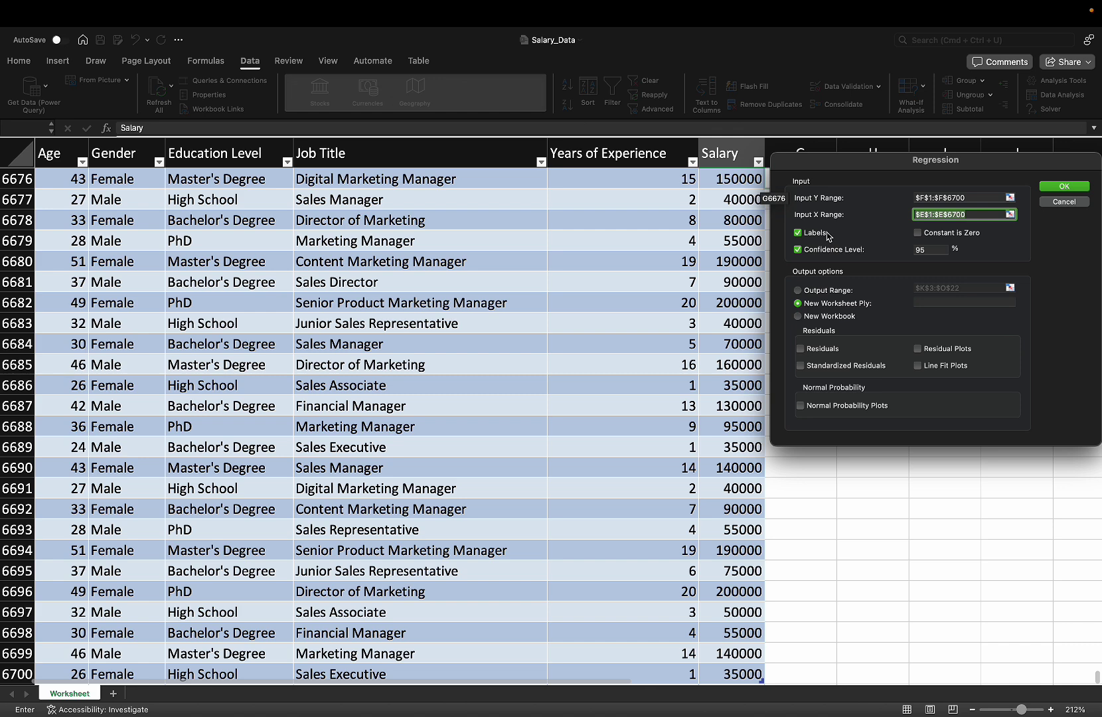
pyautogui.scroll(5, 598, 239)
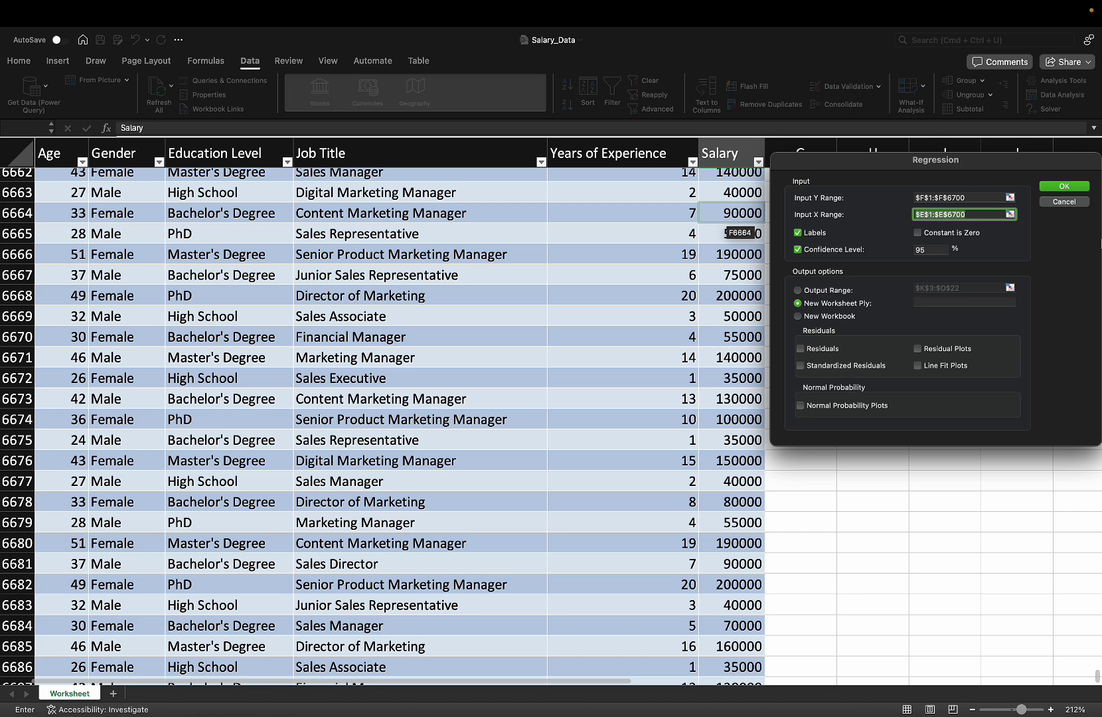
pyautogui.click(1075, 190)
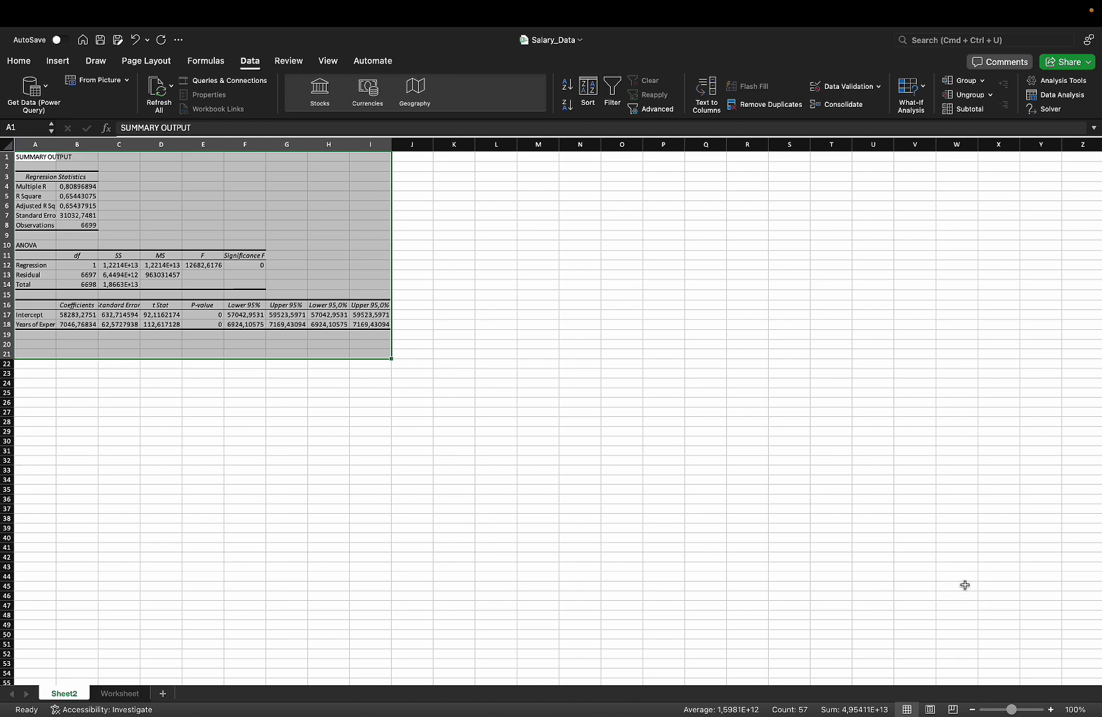
# Examine the regression summary output at a larger zoom, focusing on the Multiple R value
pyautogui.moveTo(1023, 713); pyautogui.dragTo(1026, 713)
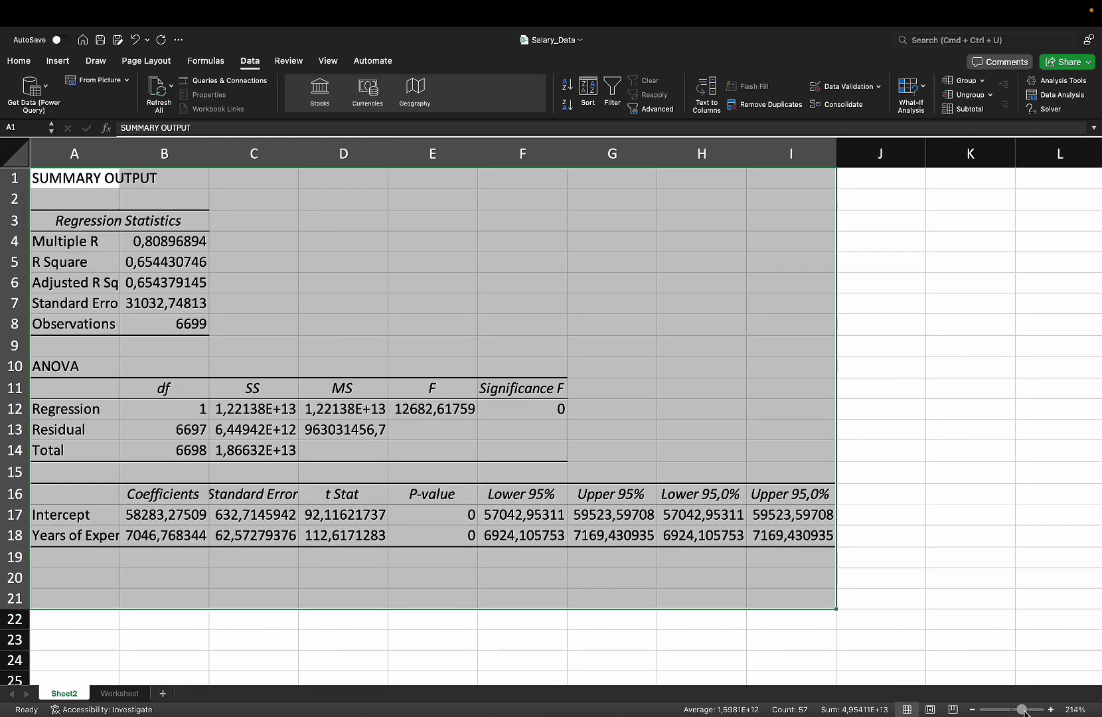
pyautogui.click(290, 274)
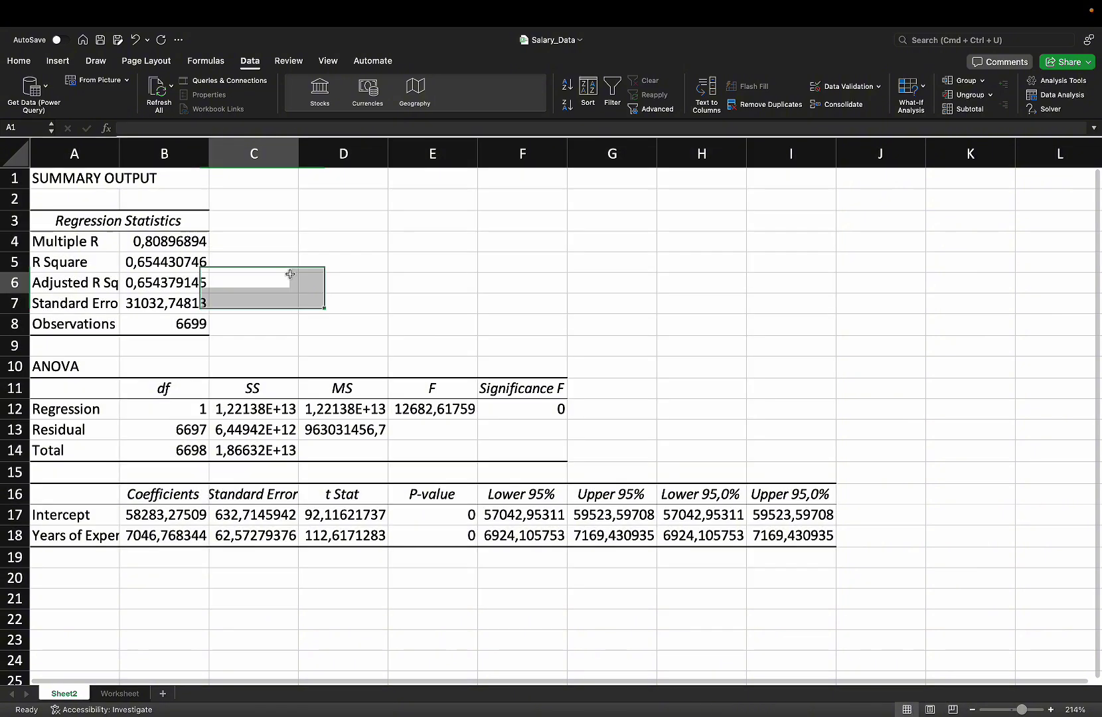
pyautogui.scroll(-1, 231, 254)
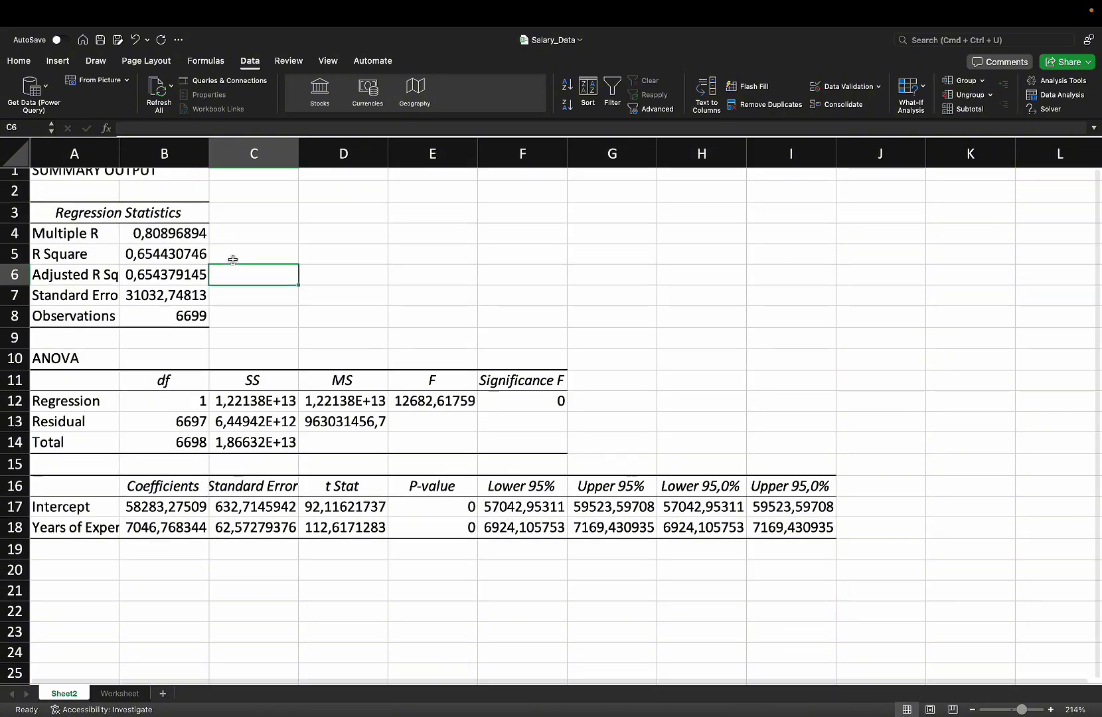
pyautogui.scroll(1, 231, 259)
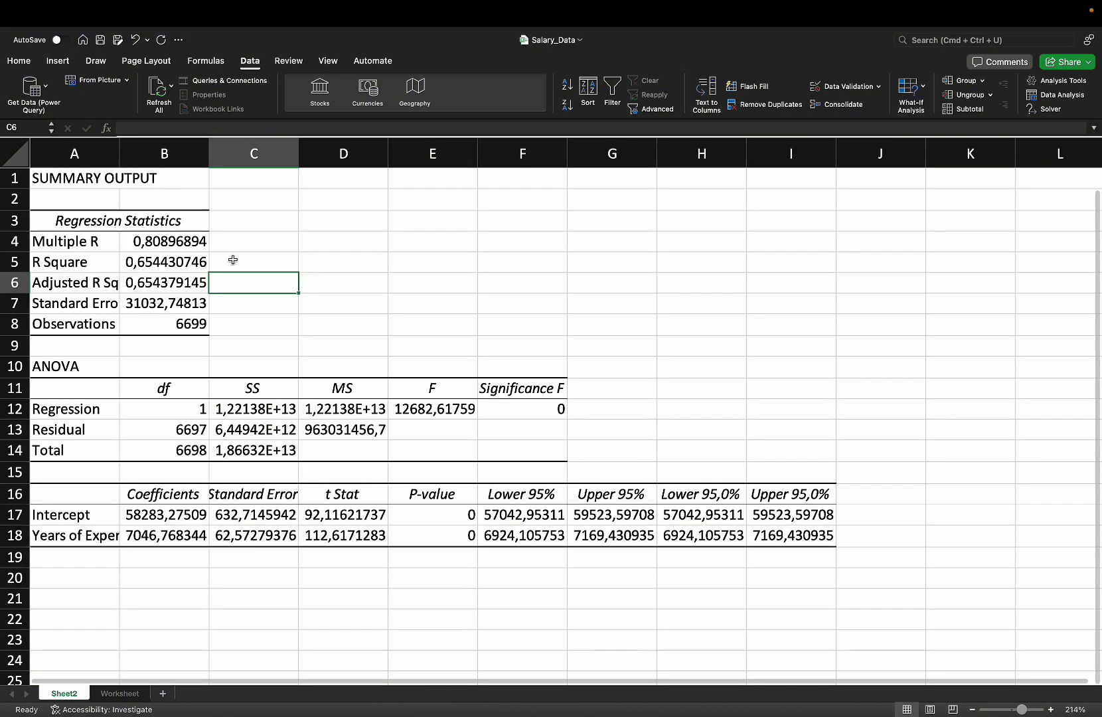
pyautogui.click(70, 240)
pyautogui.click(168, 238)
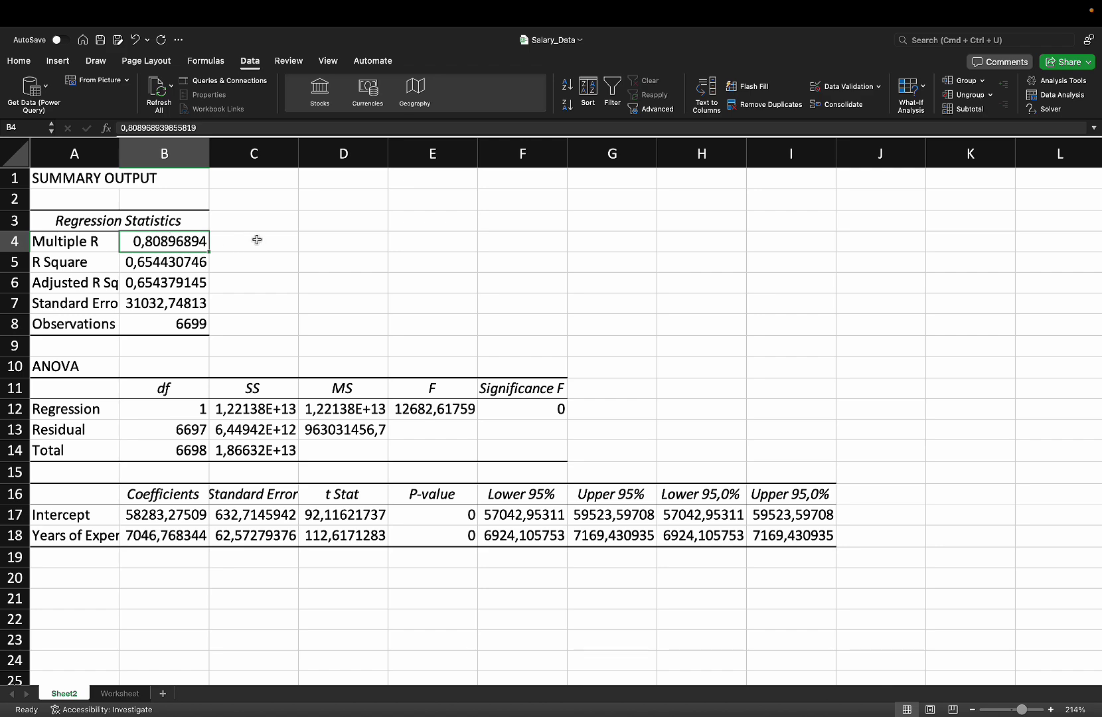
pyautogui.click(349, 240)
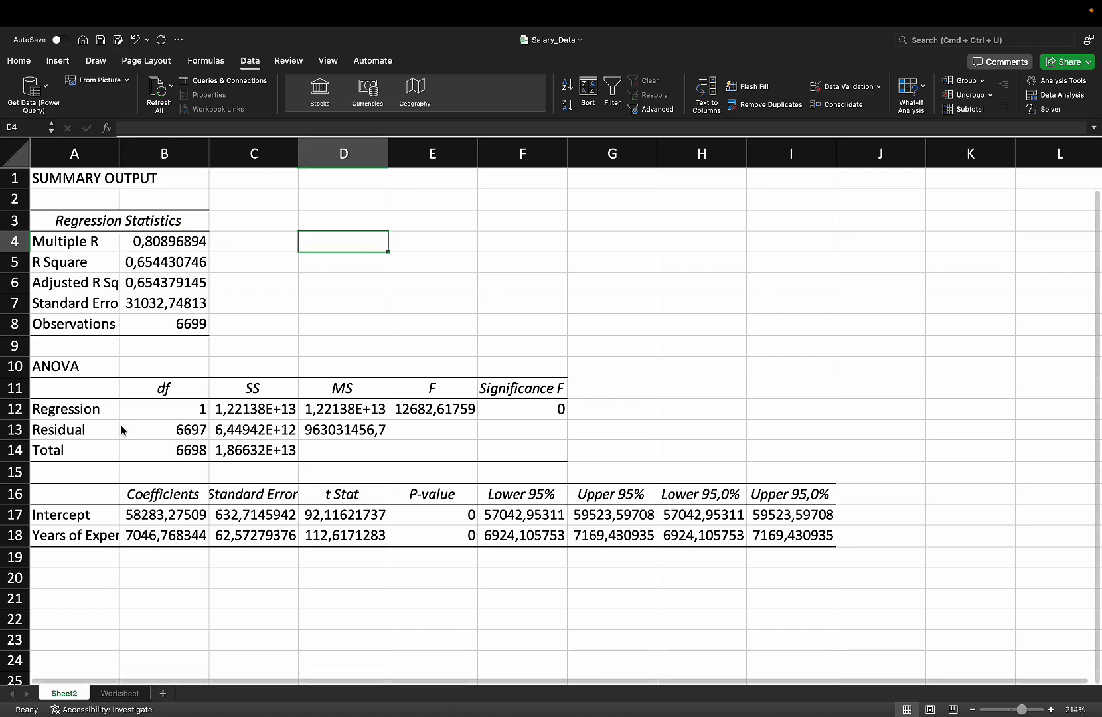
# In cell H3 of the Worksheet sheet, calculate the correlation between the entire Years of Experience and Salary table columns with CORREL
pyautogui.click(119, 693)
pyautogui.scroll(10, 470, 364)
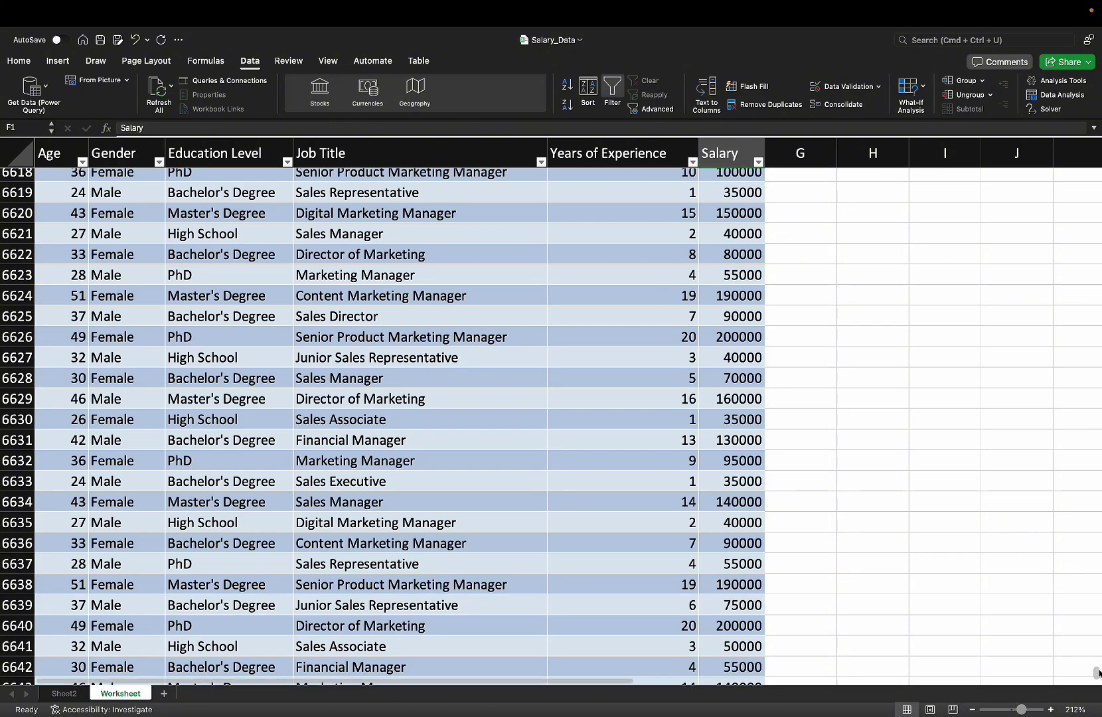
pyautogui.moveTo(1097, 674); pyautogui.dragTo(1097, 172)
pyautogui.click(870, 227)
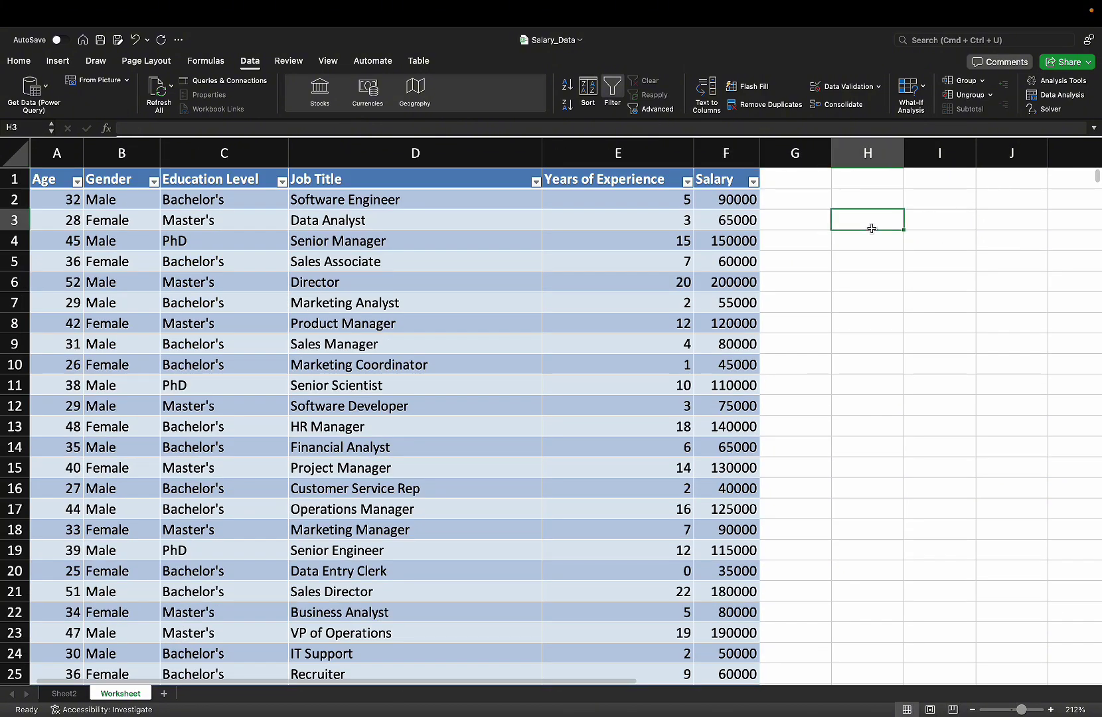
pyautogui.write('=co')
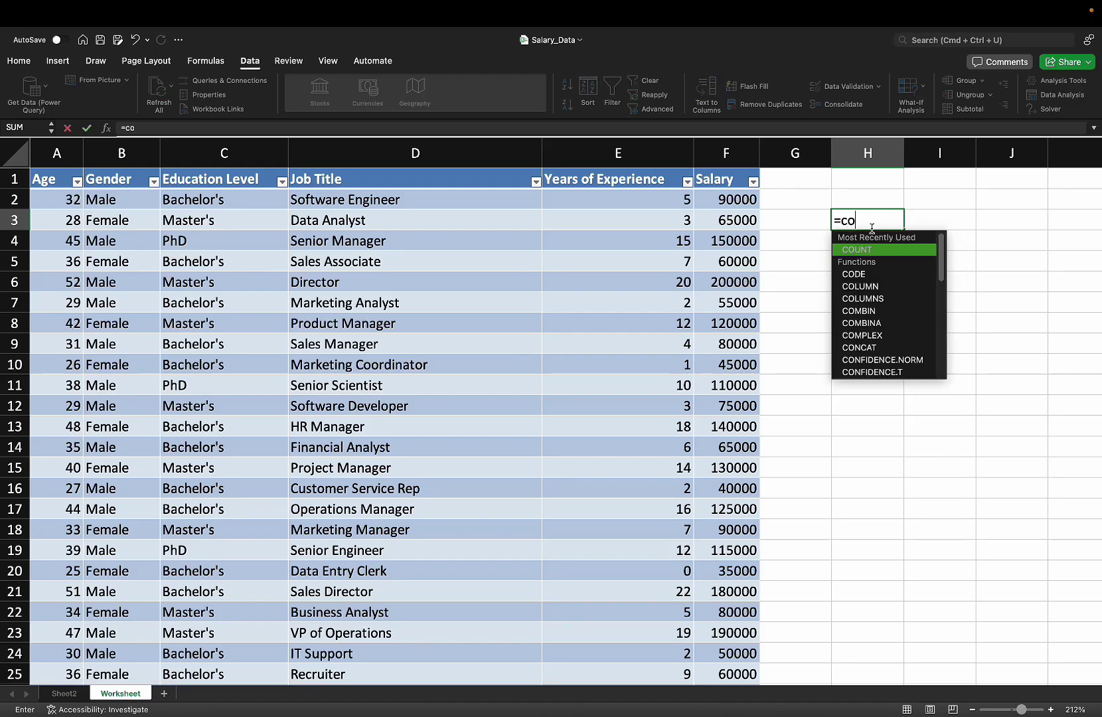
pyautogui.write('rrel')
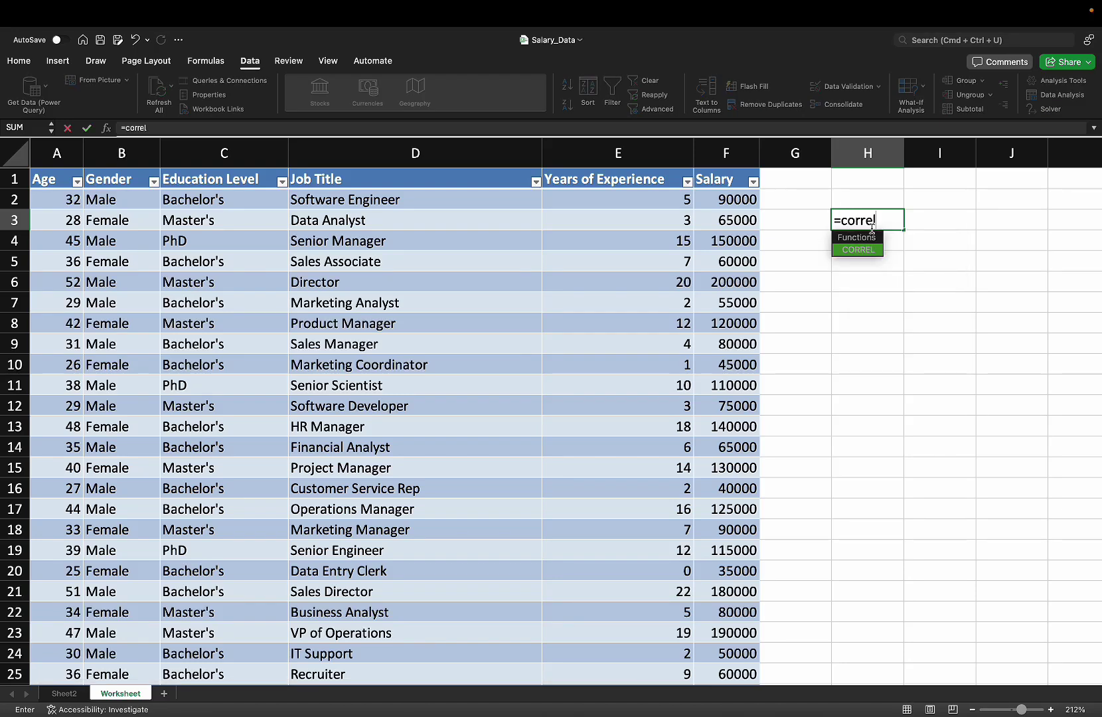
pyautogui.write('(')
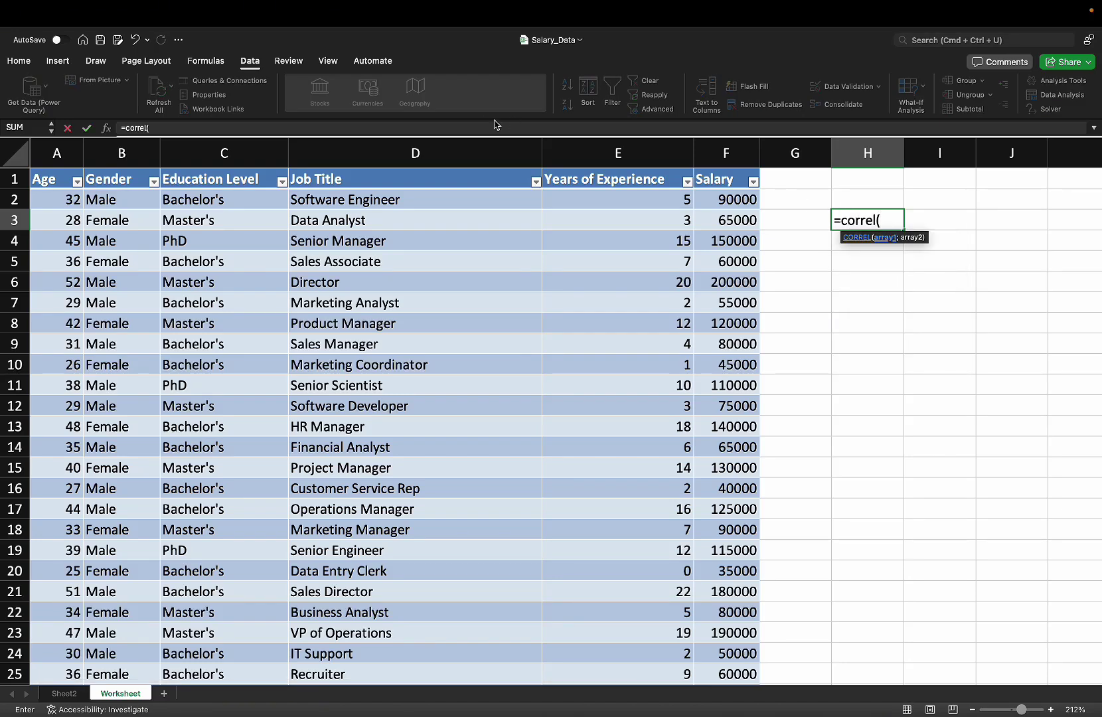
pyautogui.click(605, 183)
pyautogui.hotkey('ctrl', 'shift', 'Down')
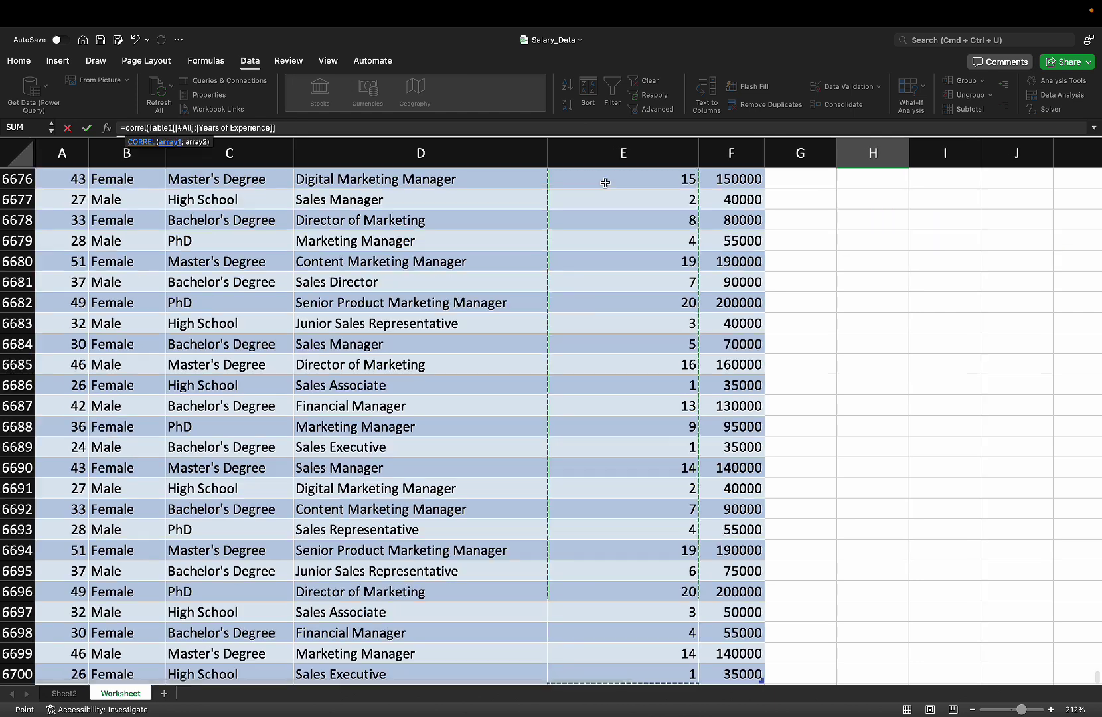
pyautogui.write(';')
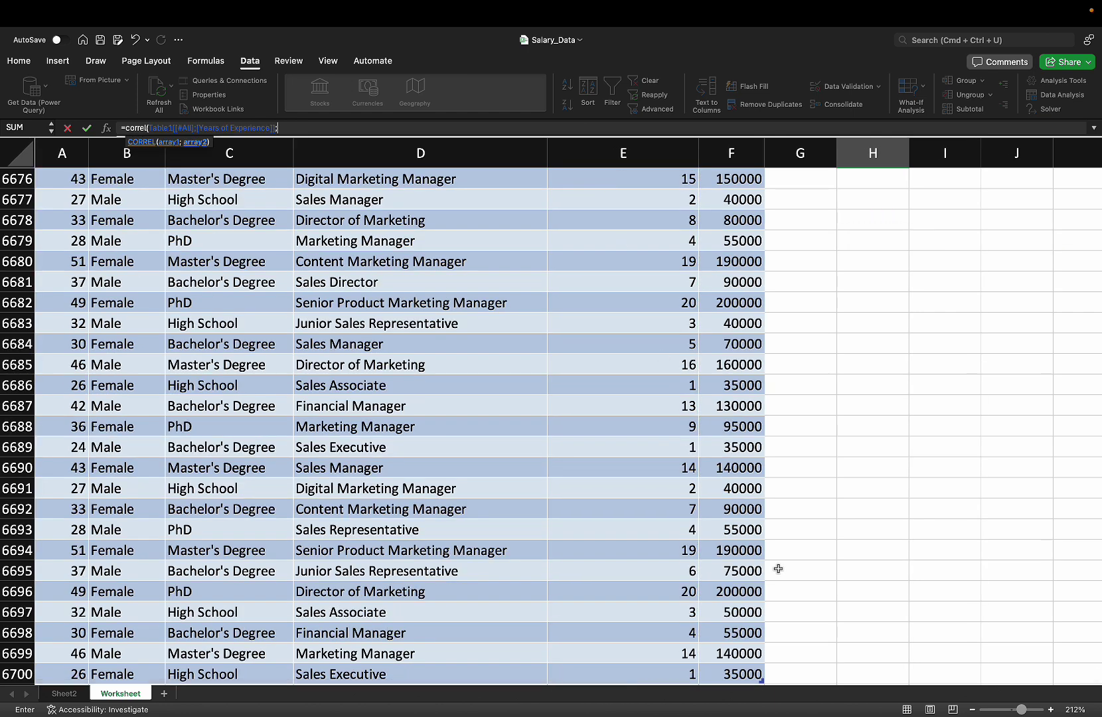
pyautogui.click(727, 671)
pyautogui.hotkey('ctrl', 'shift', 'Up')
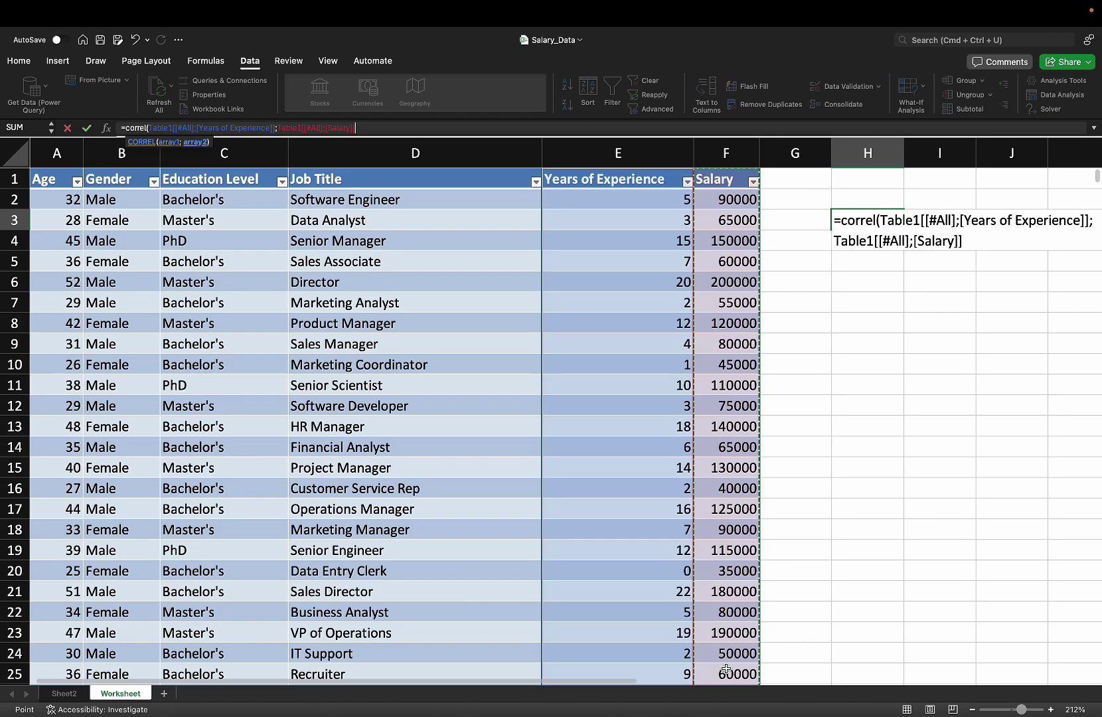
pyautogui.press('Return')
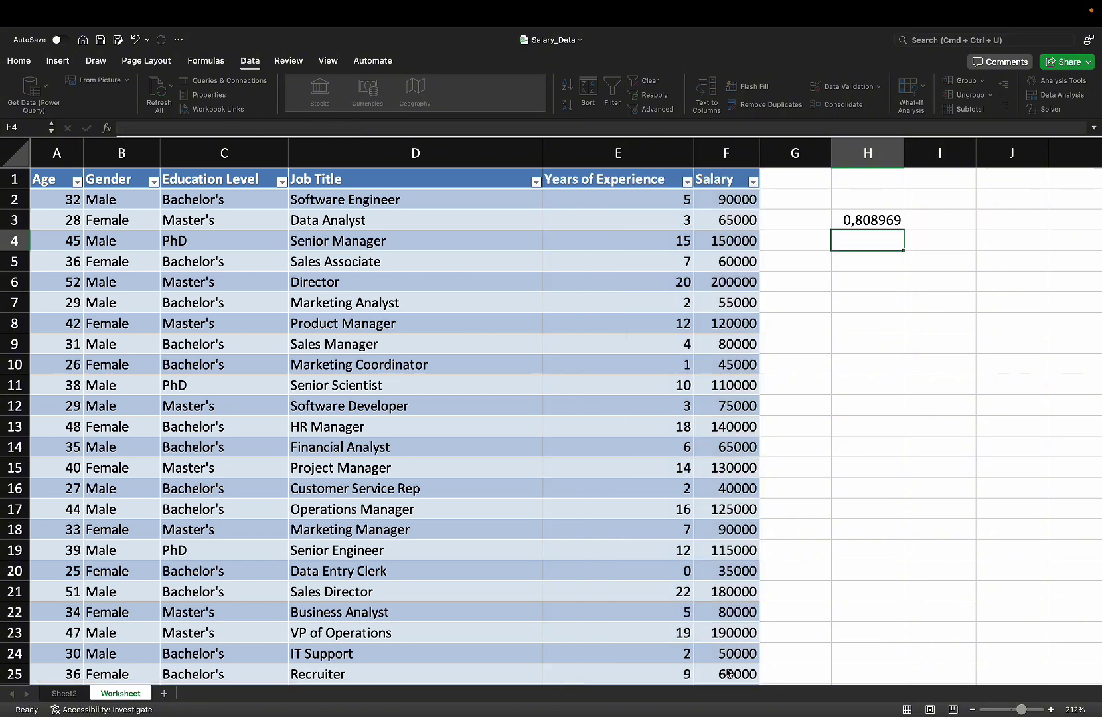
# Compare the CORREL result in cell H3 of the Worksheet sheet with the Multiple R value in the regression output on Sheet2
pyautogui.click(876, 224)
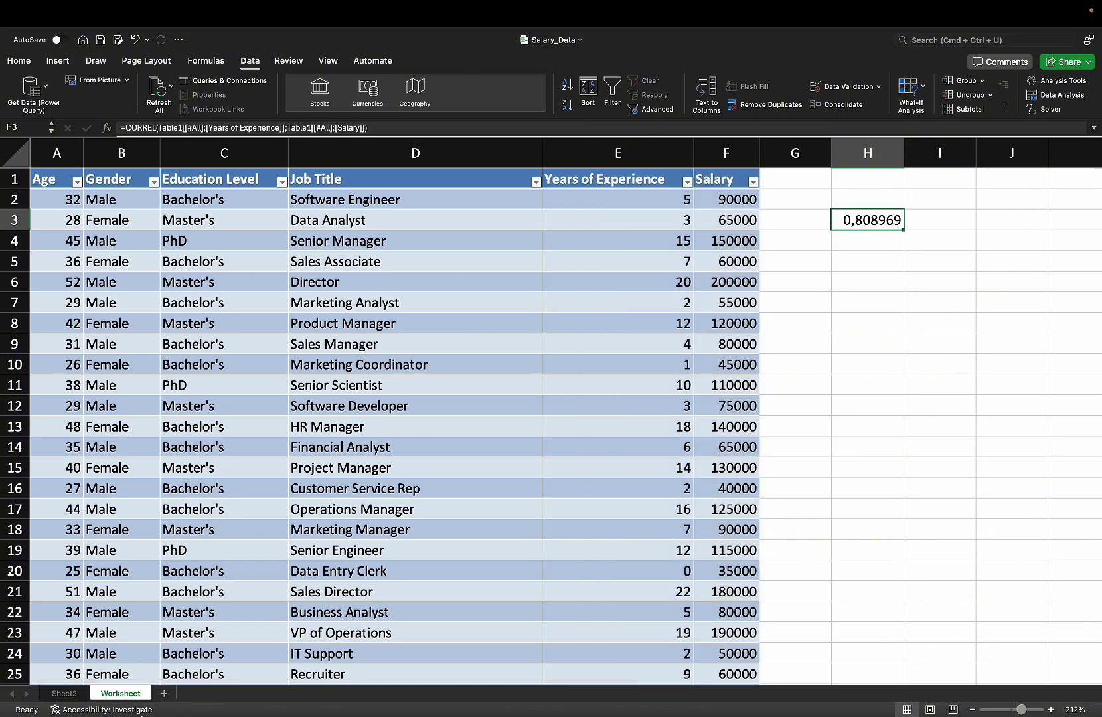
pyautogui.click(64, 693)
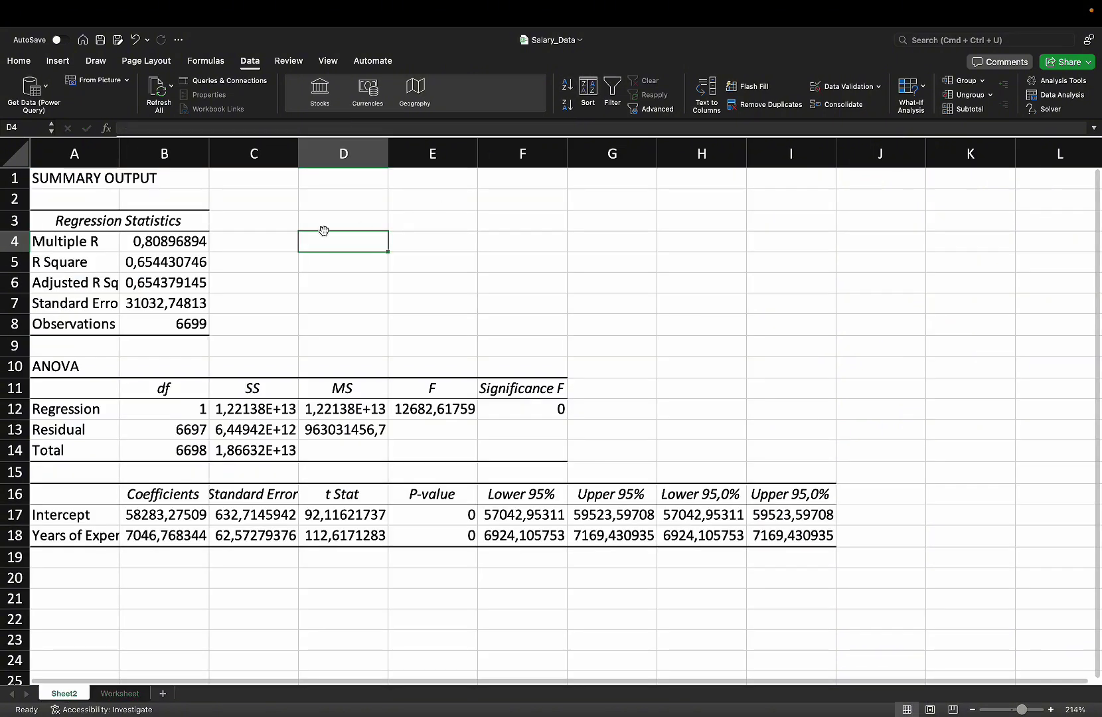
pyautogui.scroll(1, 173, 241)
pyautogui.click(173, 241)
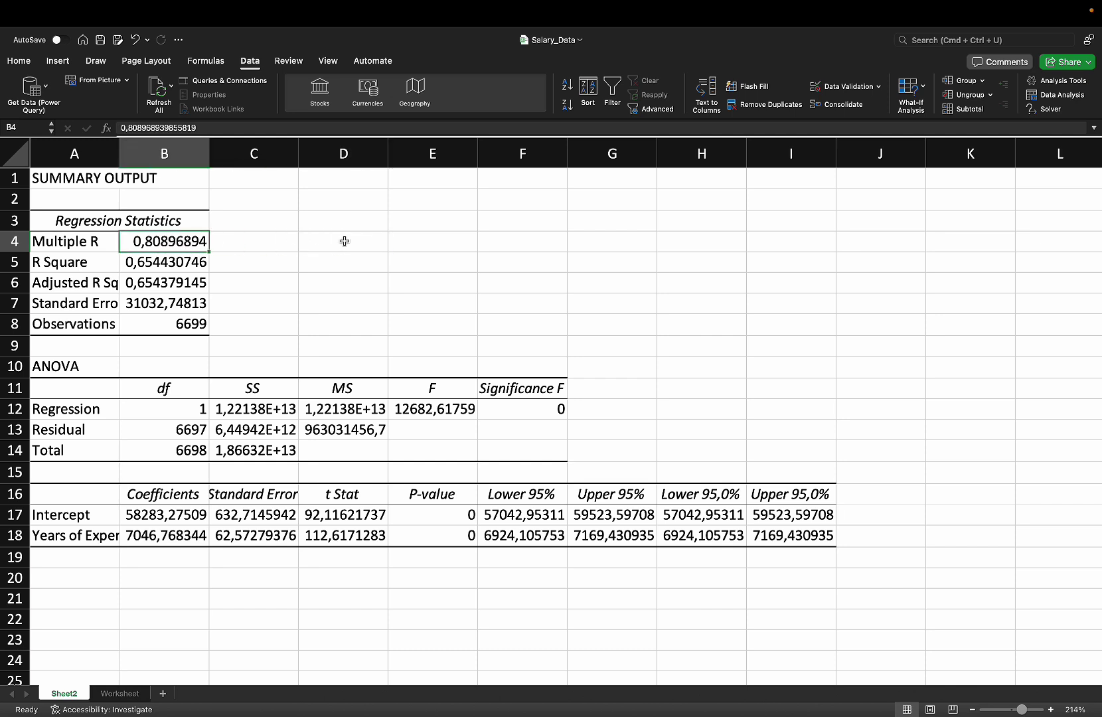
pyautogui.click(345, 239)
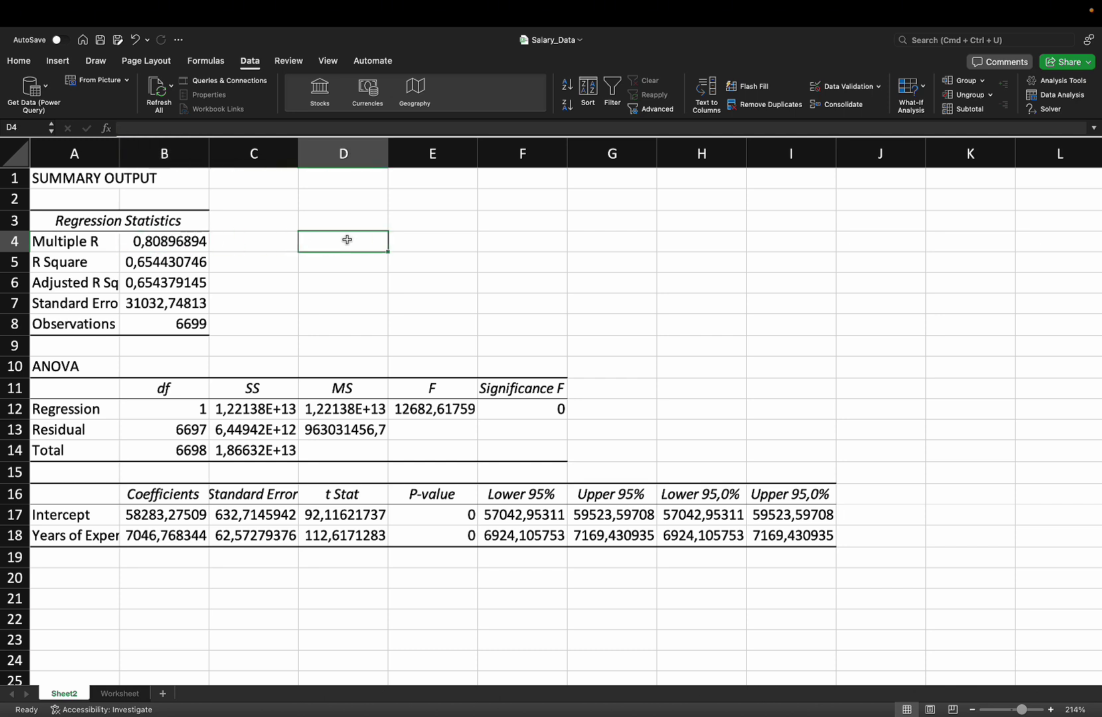
pyautogui.click(178, 246)
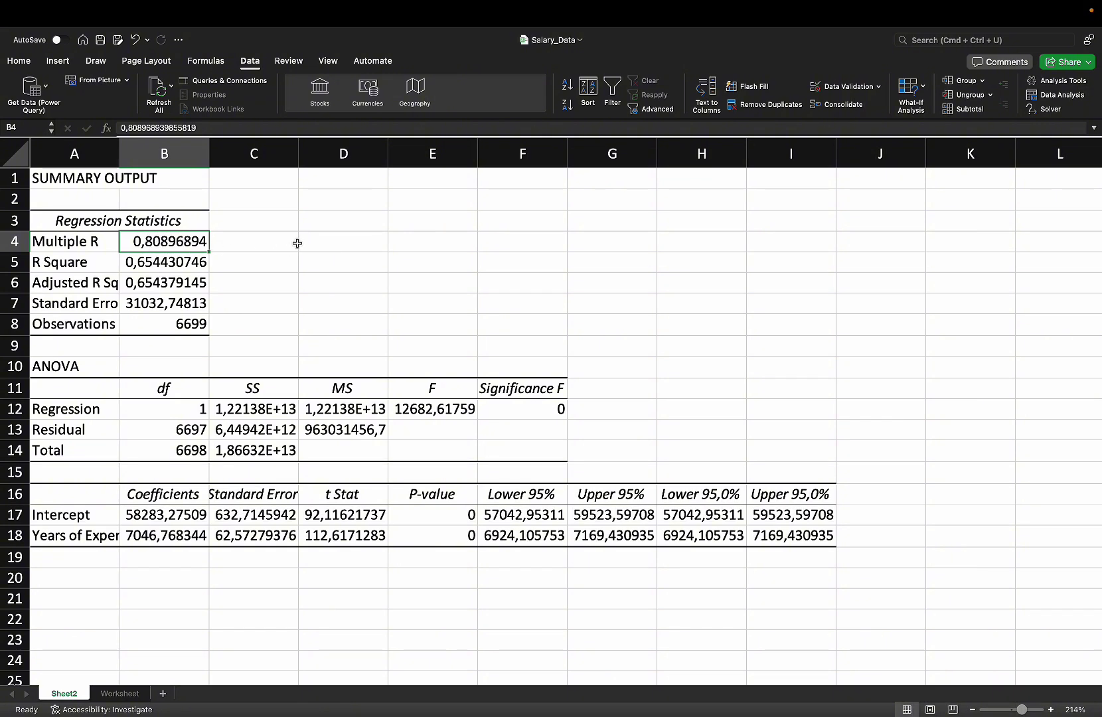
pyautogui.click(337, 246)
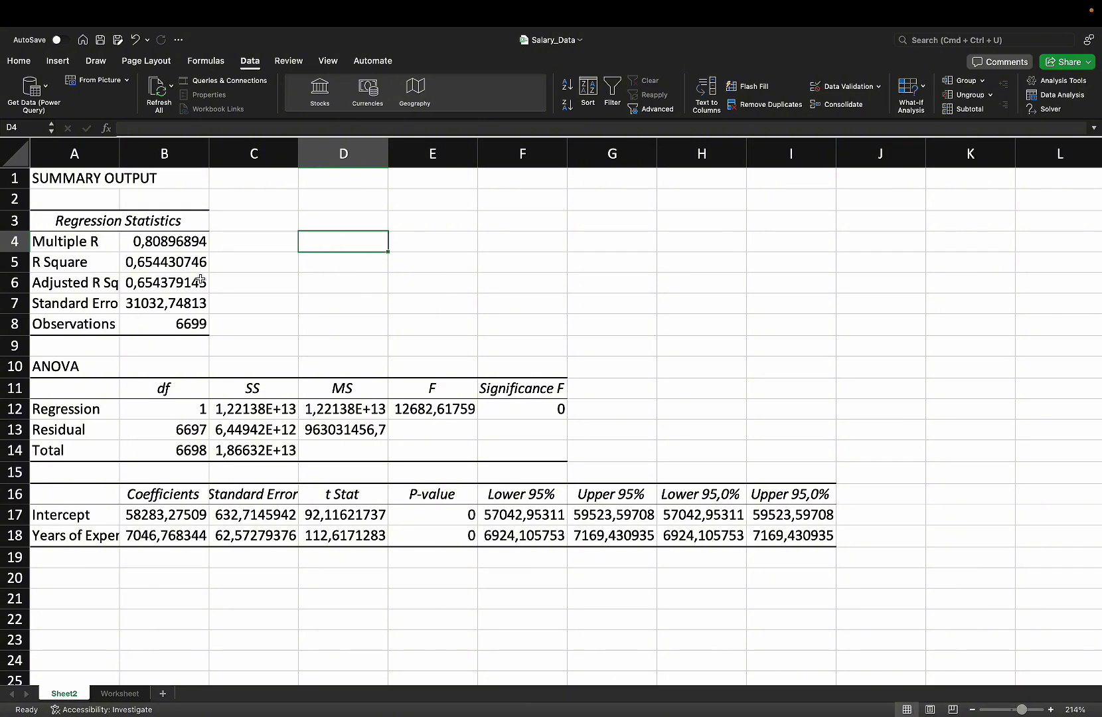
# Write the line equation y = m*x + b as text in cell A20, below the coefficients table on Sheet2
pyautogui.scroll(-1, 199, 528)
pyautogui.scroll(1, 176, 433)
pyautogui.scroll(-1, 176, 433)
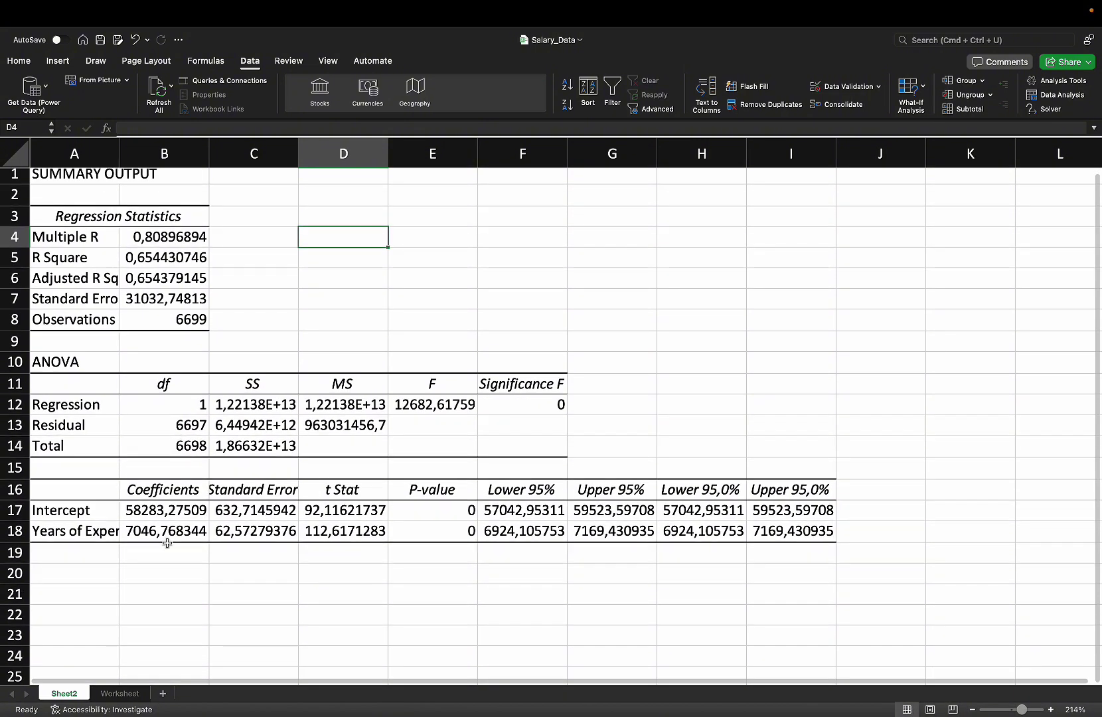
pyautogui.click(86, 575)
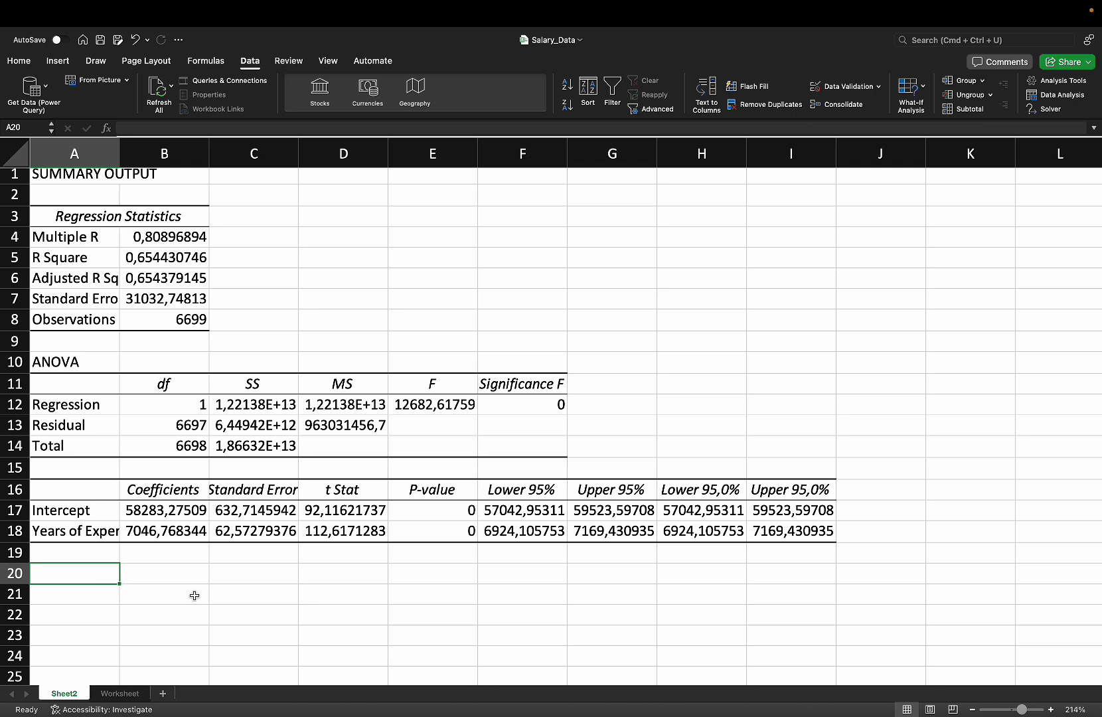
pyautogui.write('y')
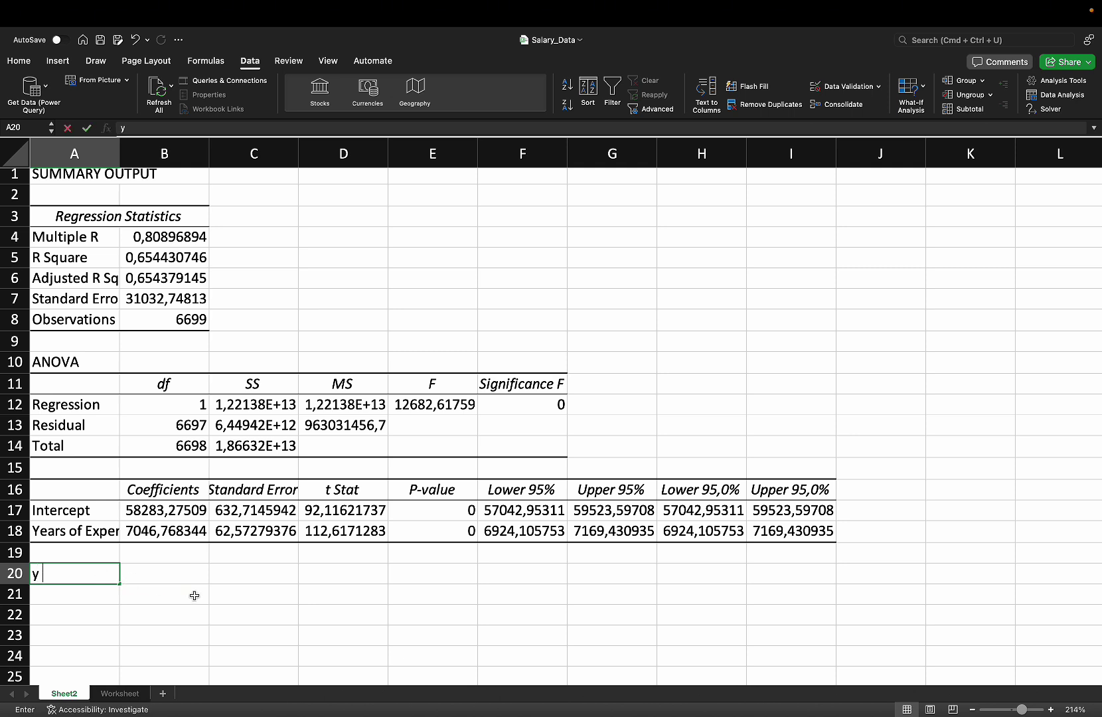
pyautogui.write(' = m')
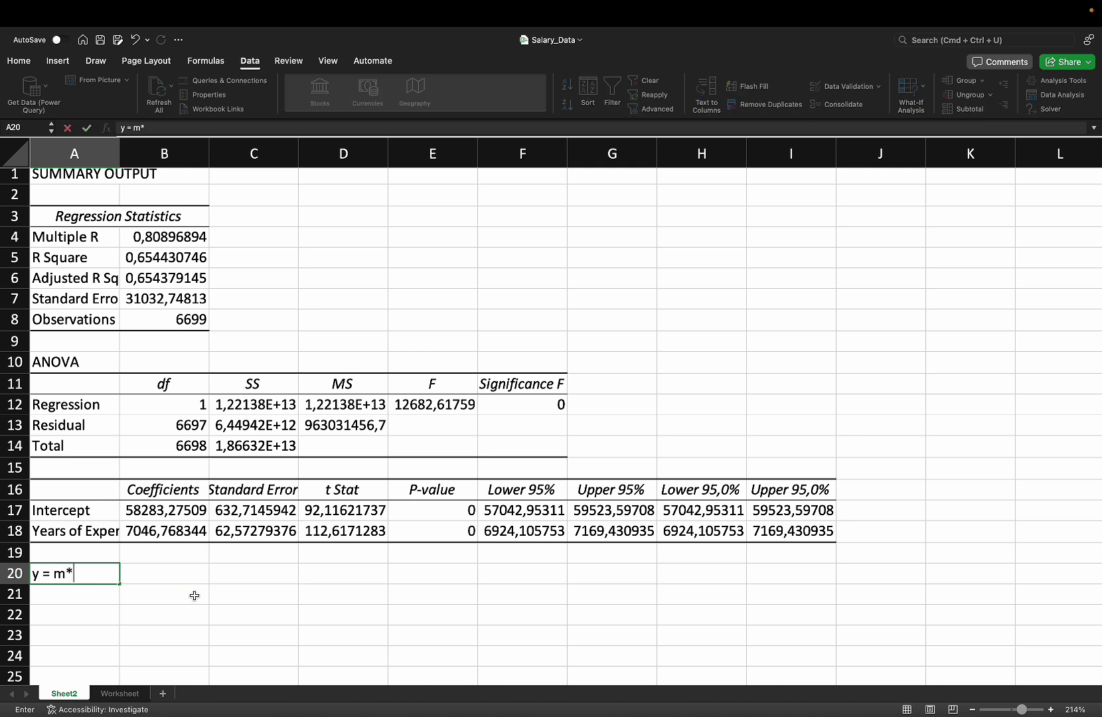
pyautogui.write('*x + b')
pyautogui.click(233, 598)
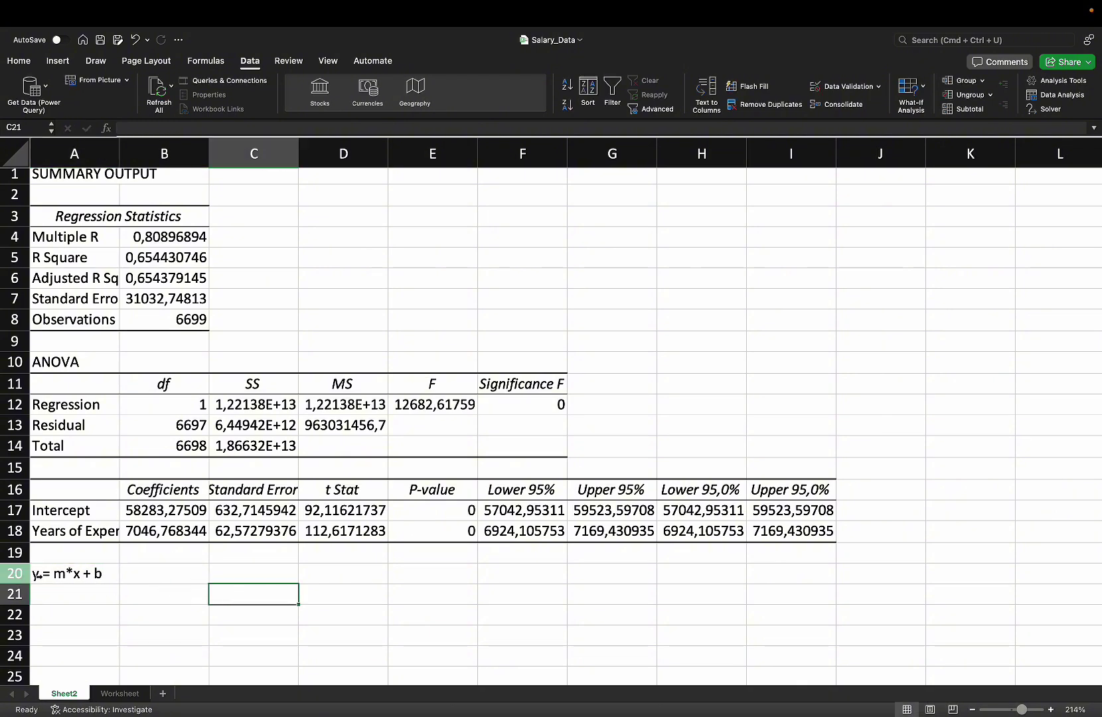
pyautogui.click(38, 575)
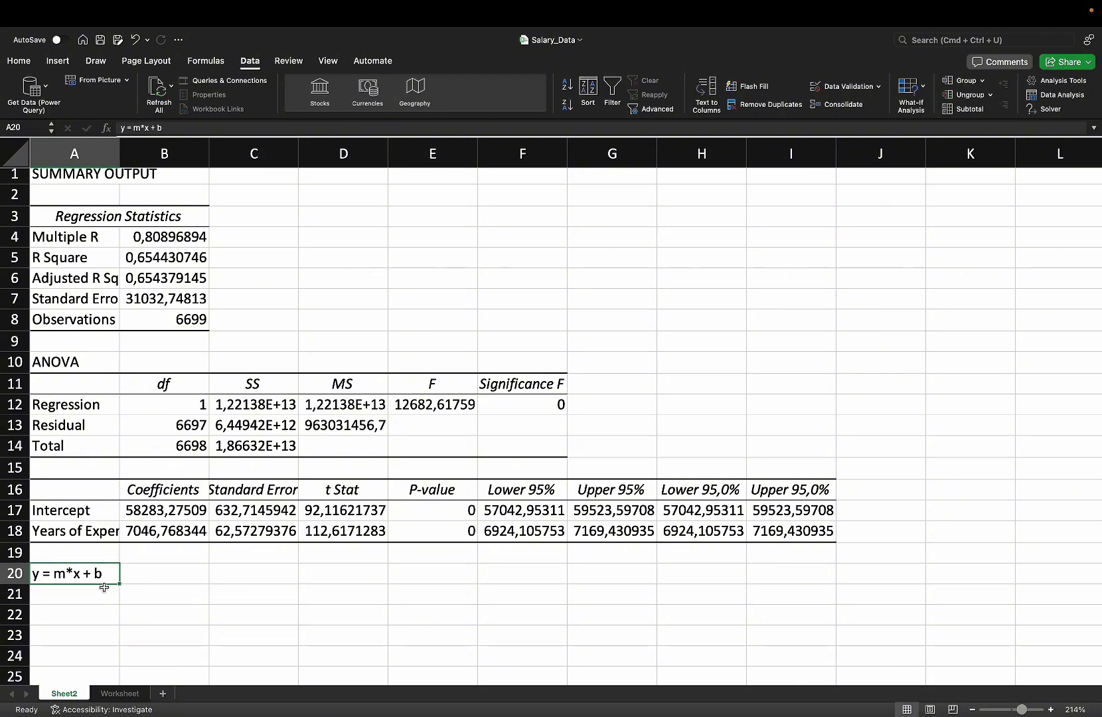
# Label cell A22 as Salary and cell A21 as Year Of Exp under the equation
pyautogui.click(88, 618)
pyautogui.write('Sa')
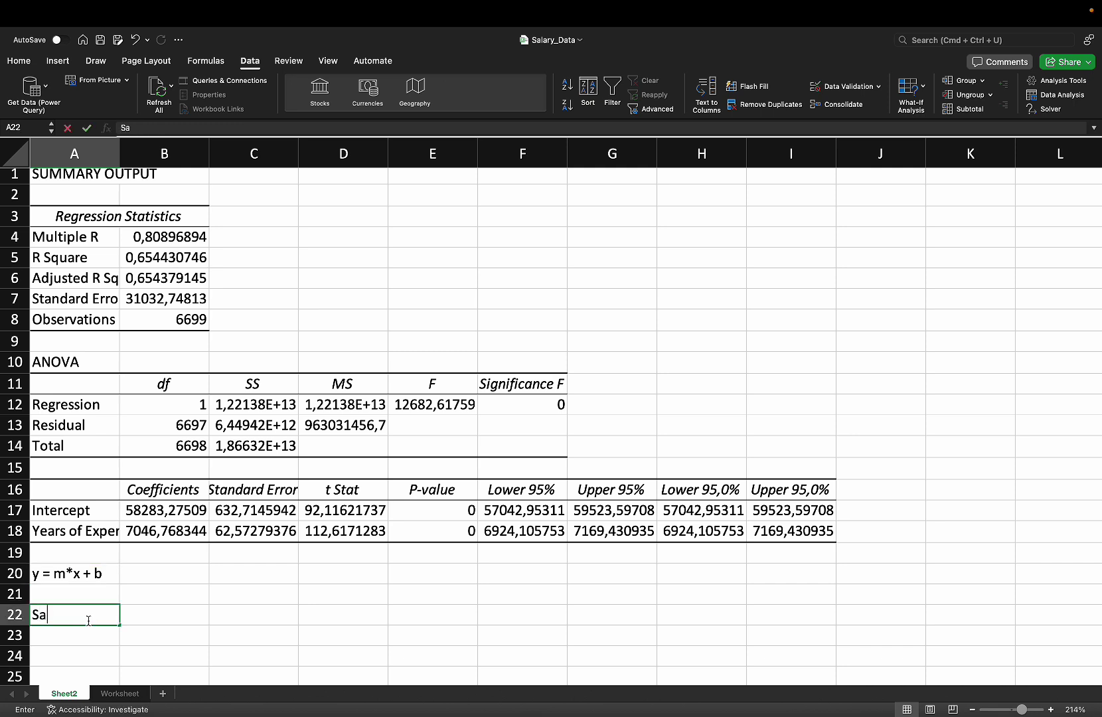
pyautogui.write('lary')
pyautogui.press('Return')
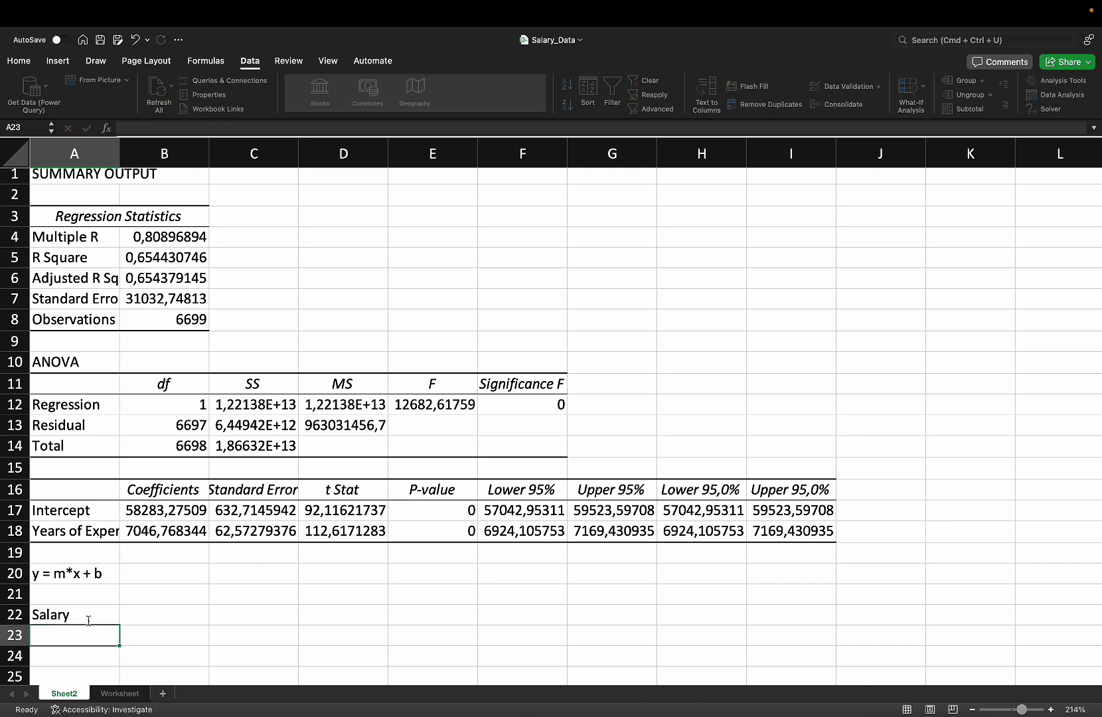
pyautogui.click(75, 595)
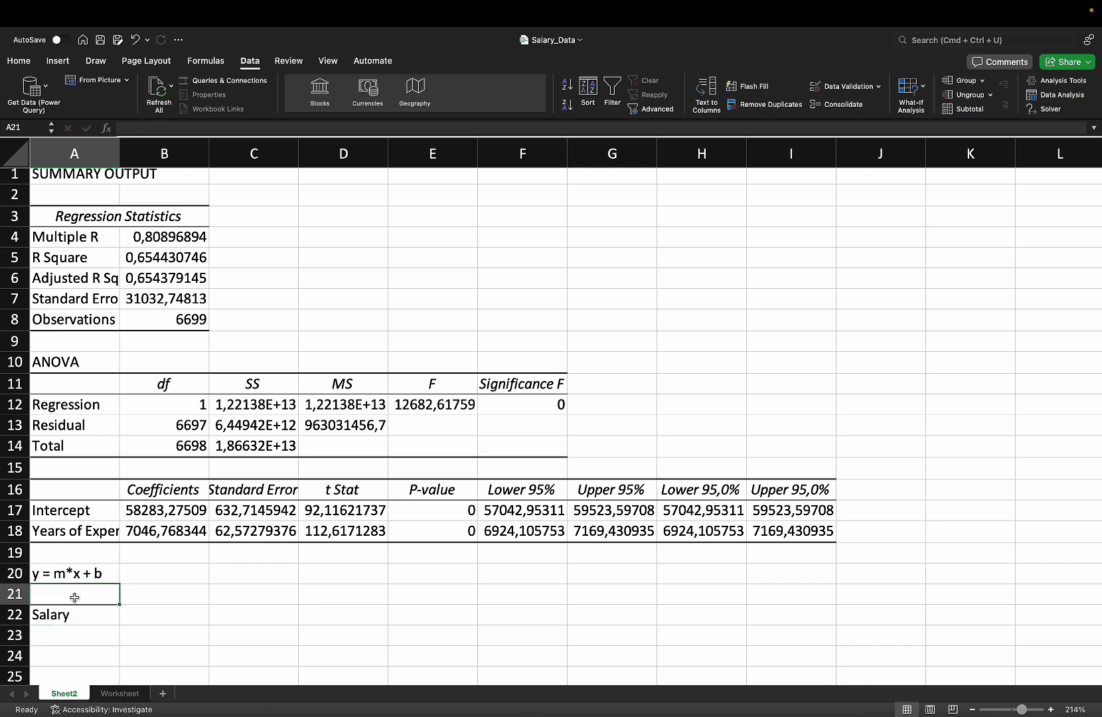
pyautogui.write('Year O')
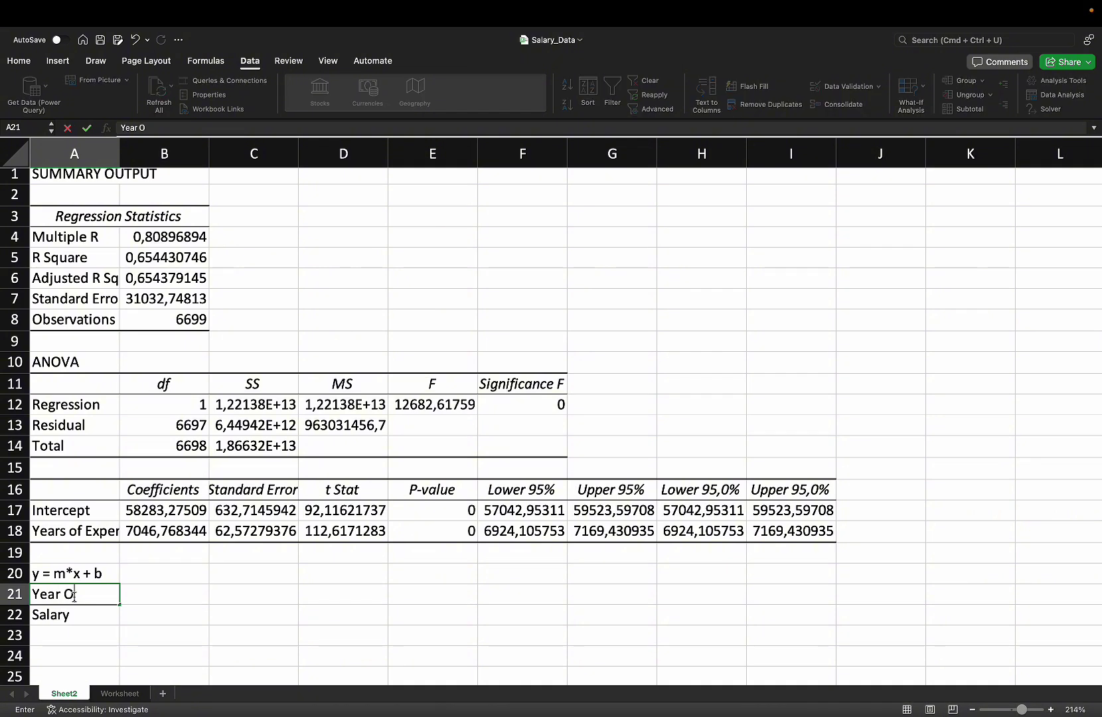
pyautogui.write('f Exp')
pyautogui.click(136, 616)
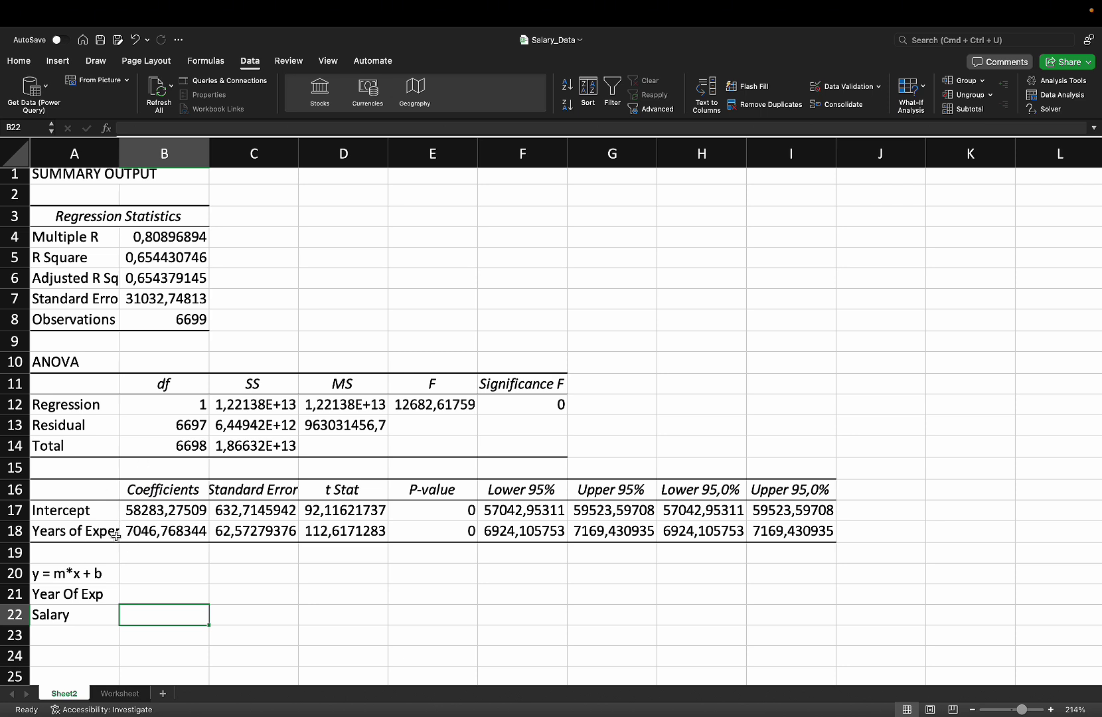
# In cell B22, calculate the predicted salary from the slope, the experience input cell and the intercept with =B18*B21+B17
pyautogui.click(157, 534)
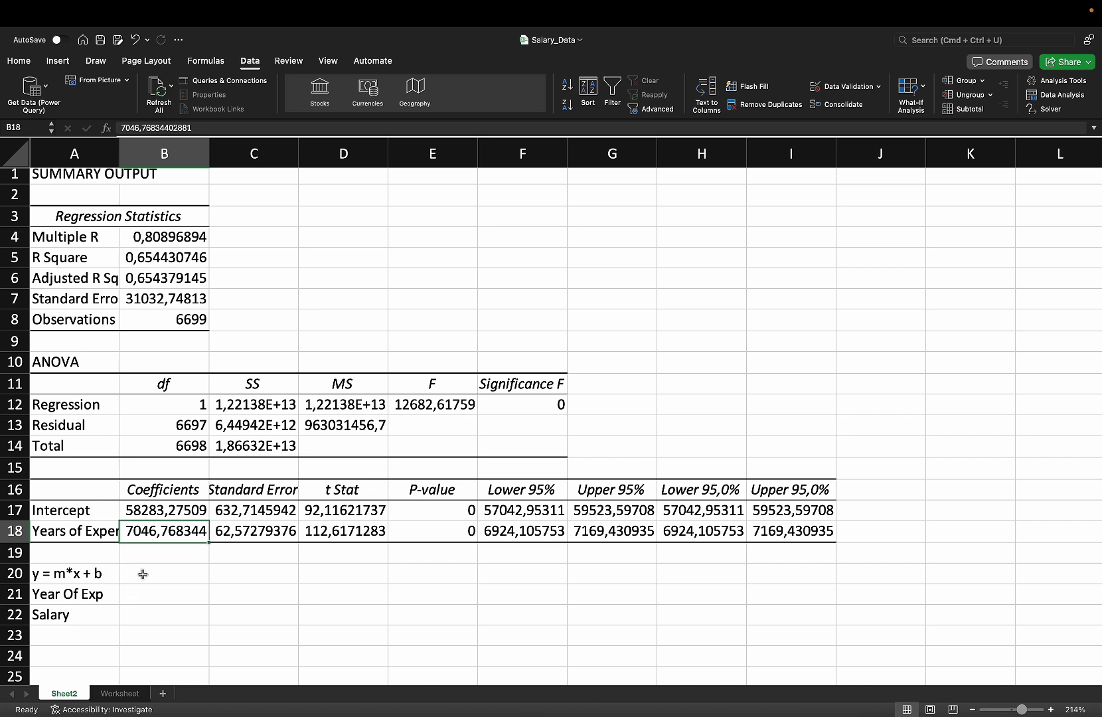
pyautogui.click(150, 614)
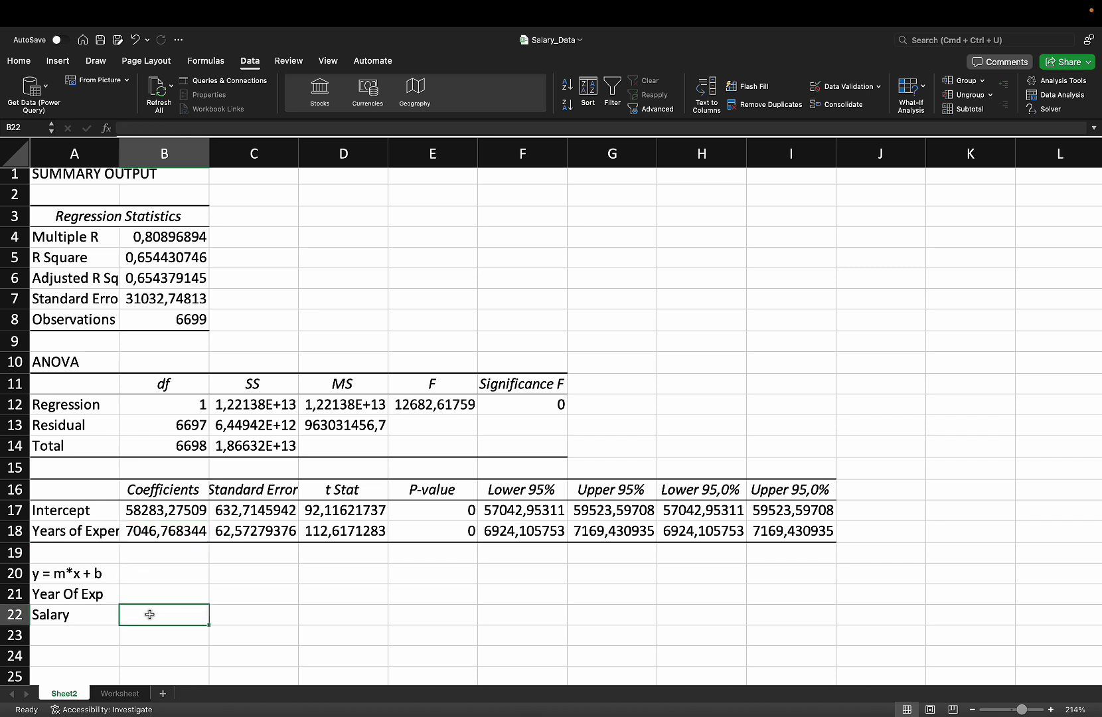
pyautogui.write('=')
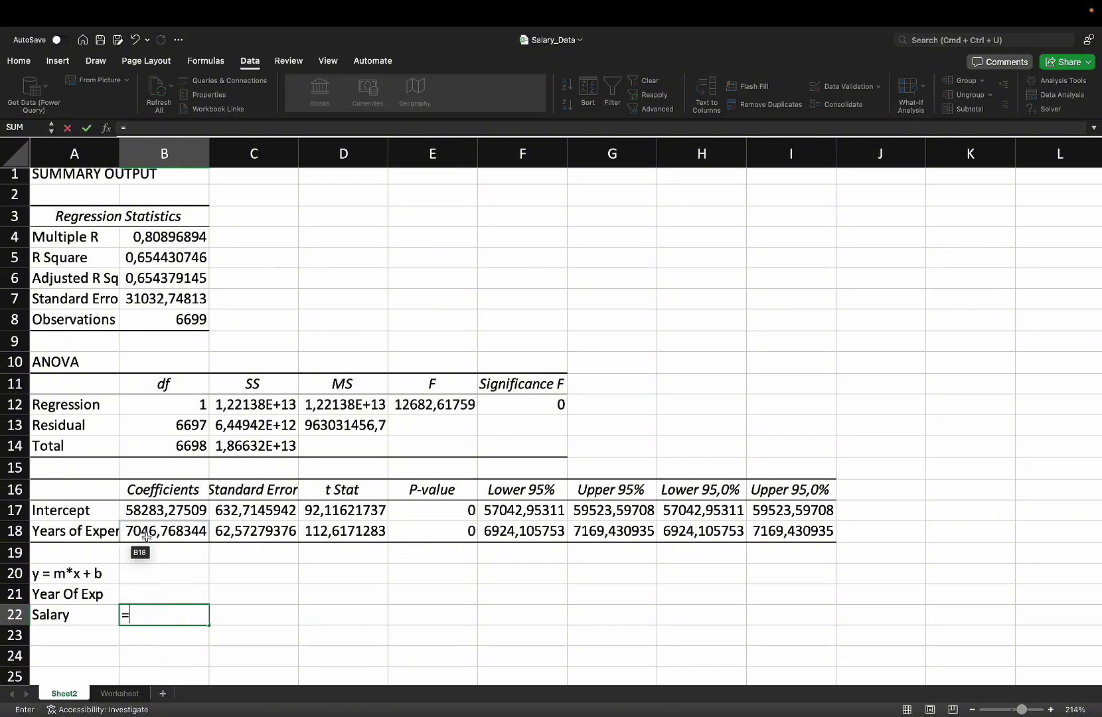
pyautogui.click(147, 537)
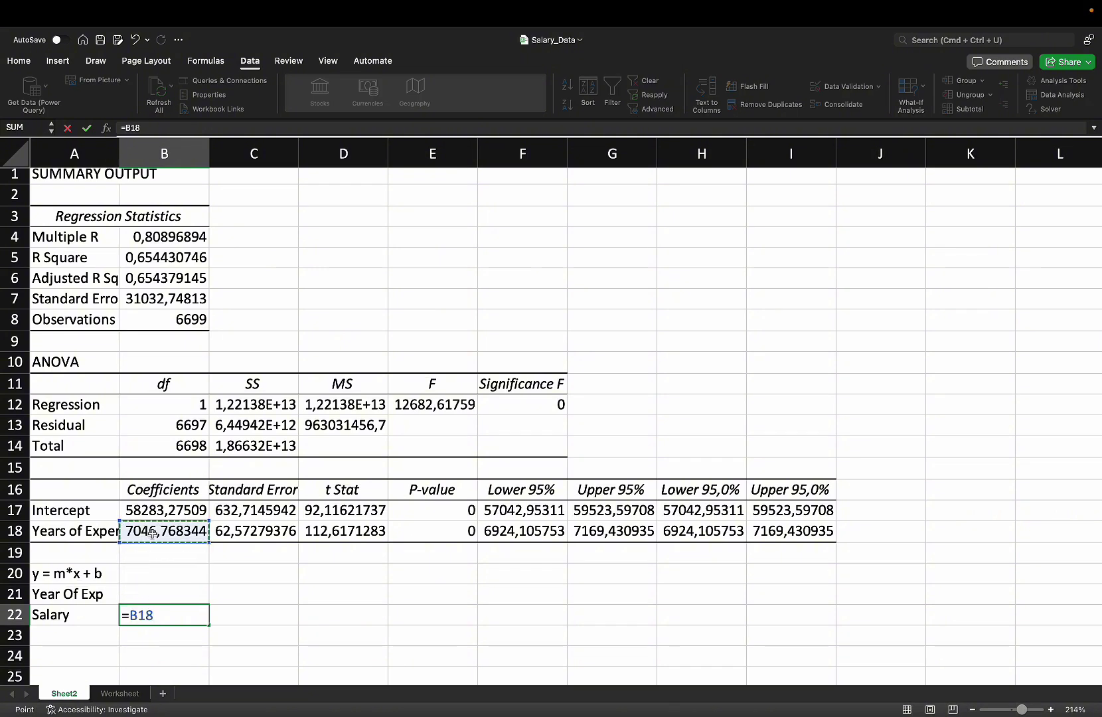
pyautogui.write('*')
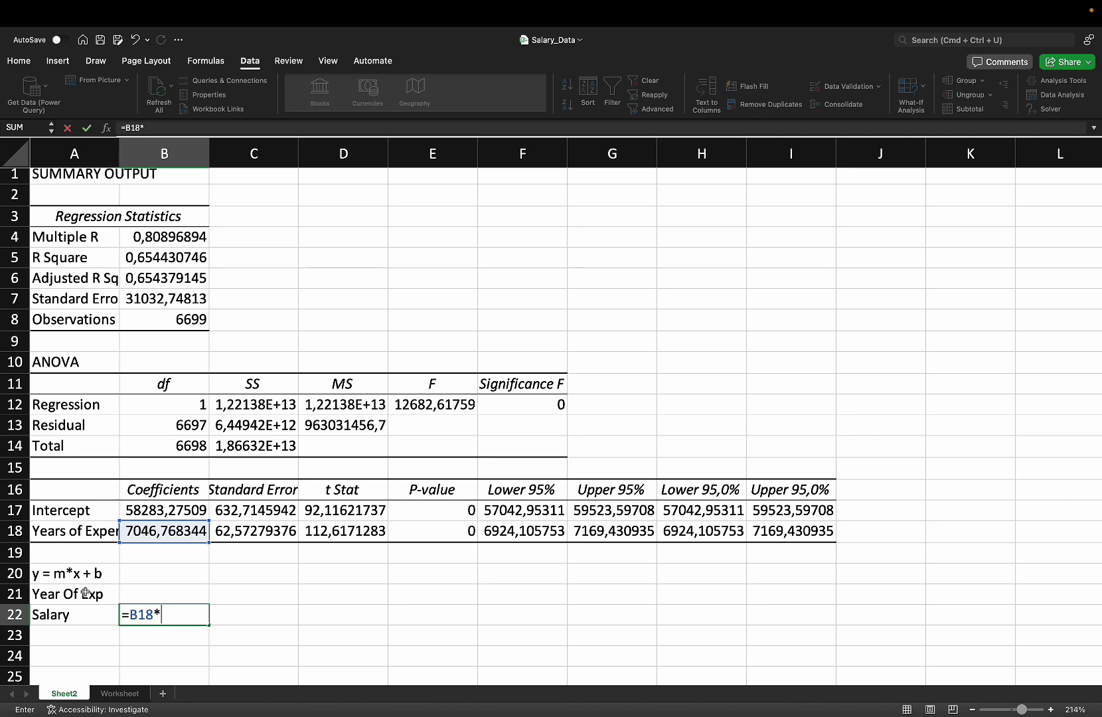
pyautogui.click(148, 593)
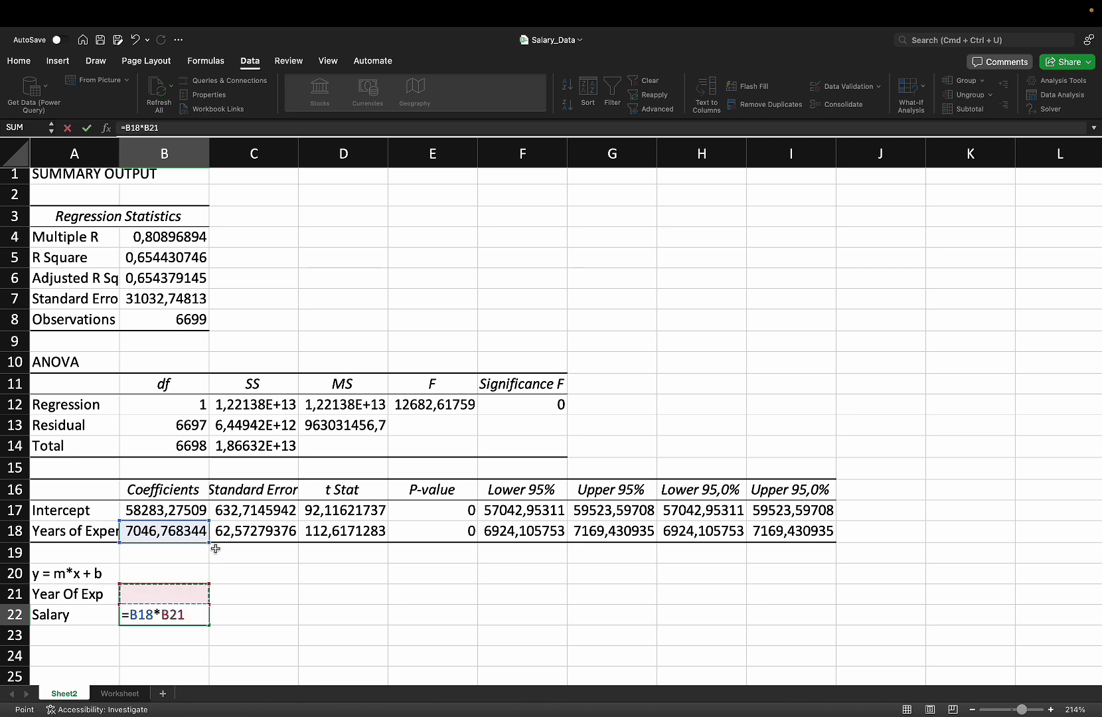
pyautogui.write('+')
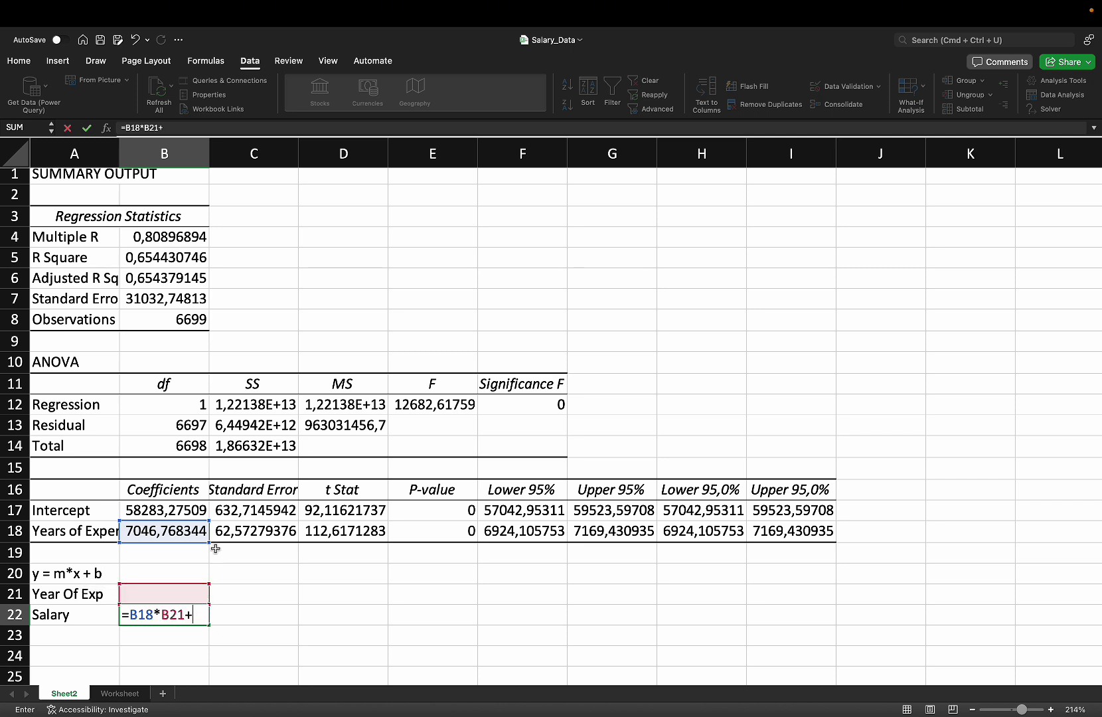
pyautogui.click(172, 510)
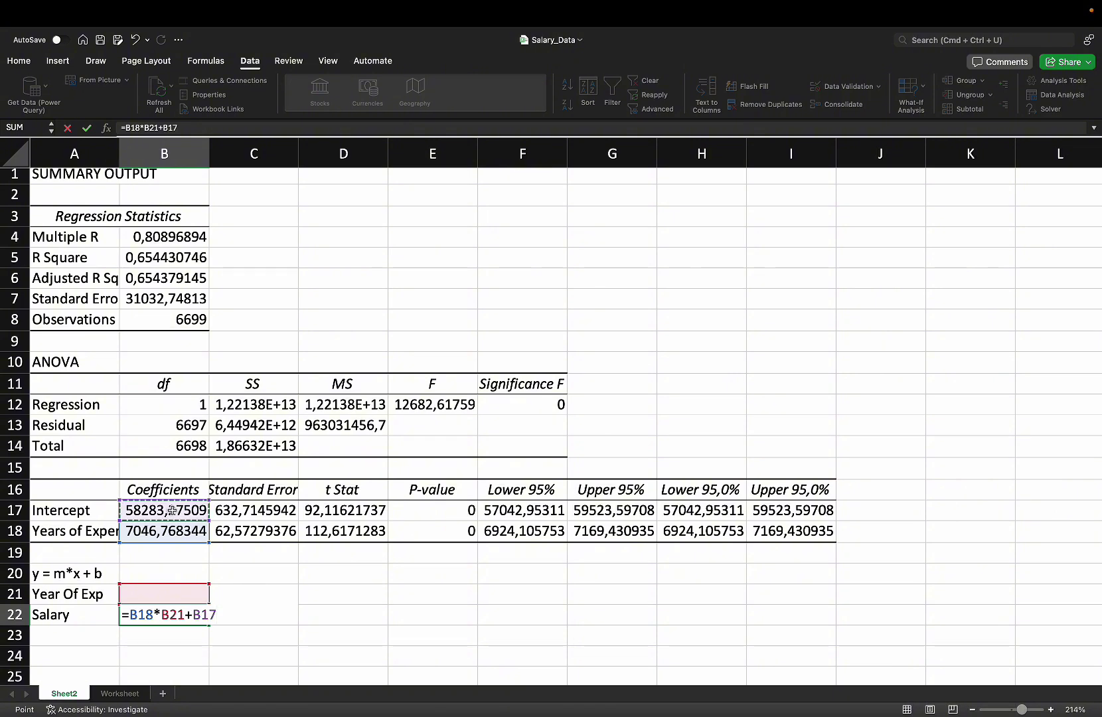
pyautogui.press('Return')
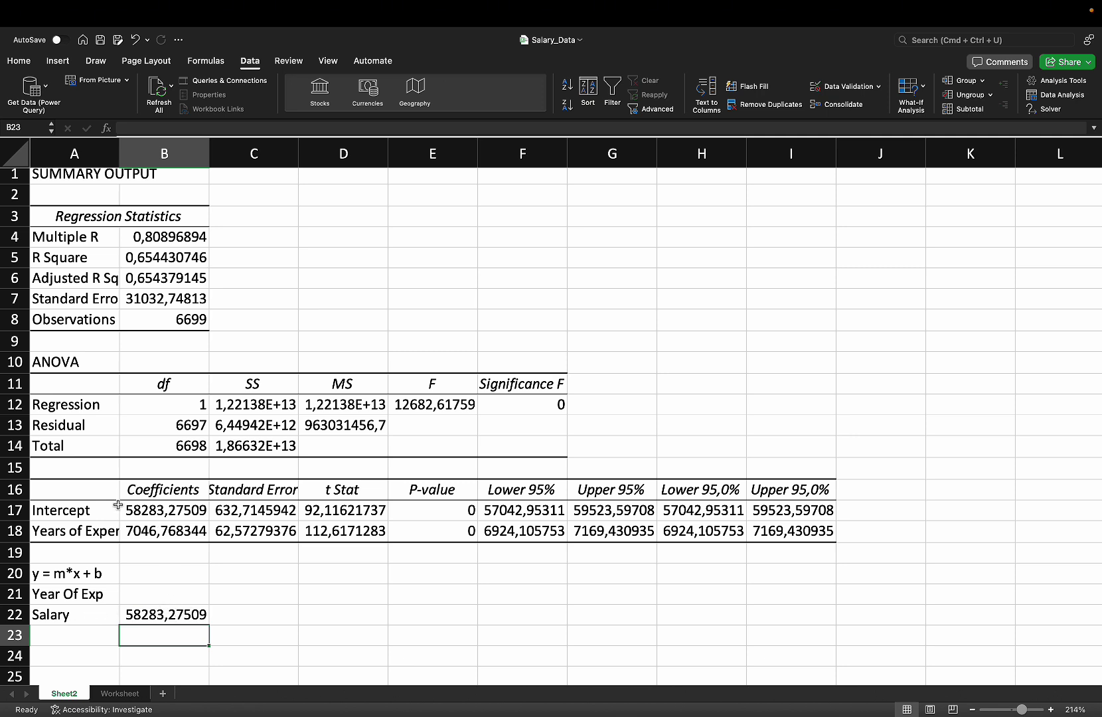
# Set the Year Of Exp input in cell B21 to 10 to predict the corresponding salary
pyautogui.click(172, 598)
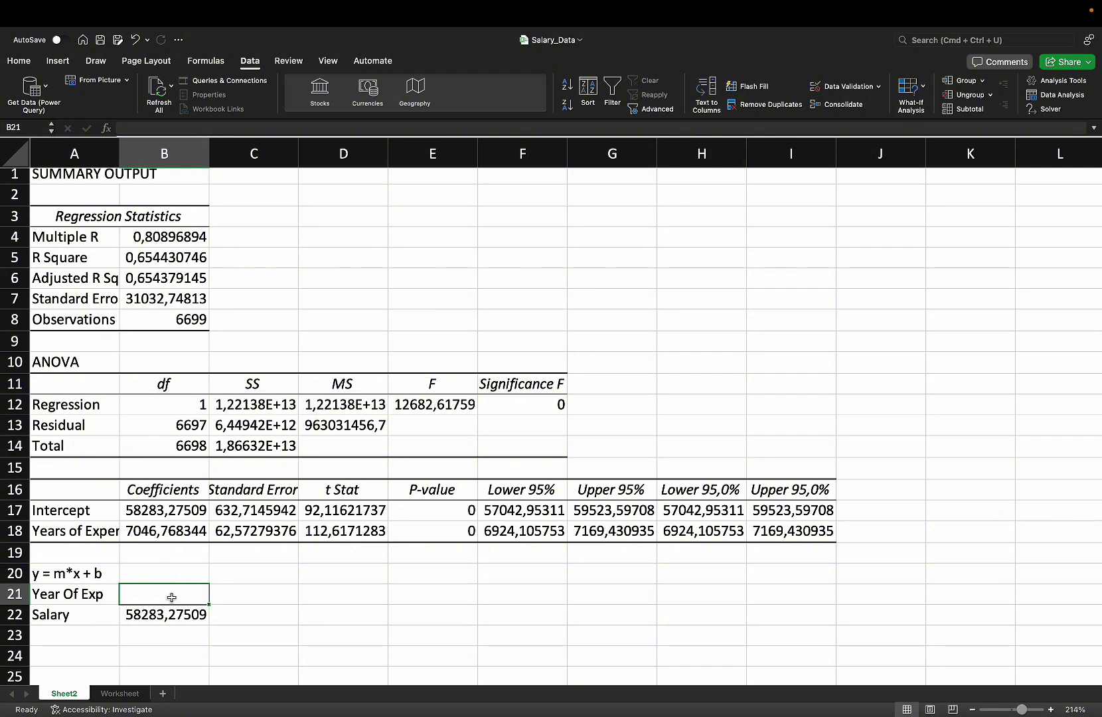
pyautogui.write('10')
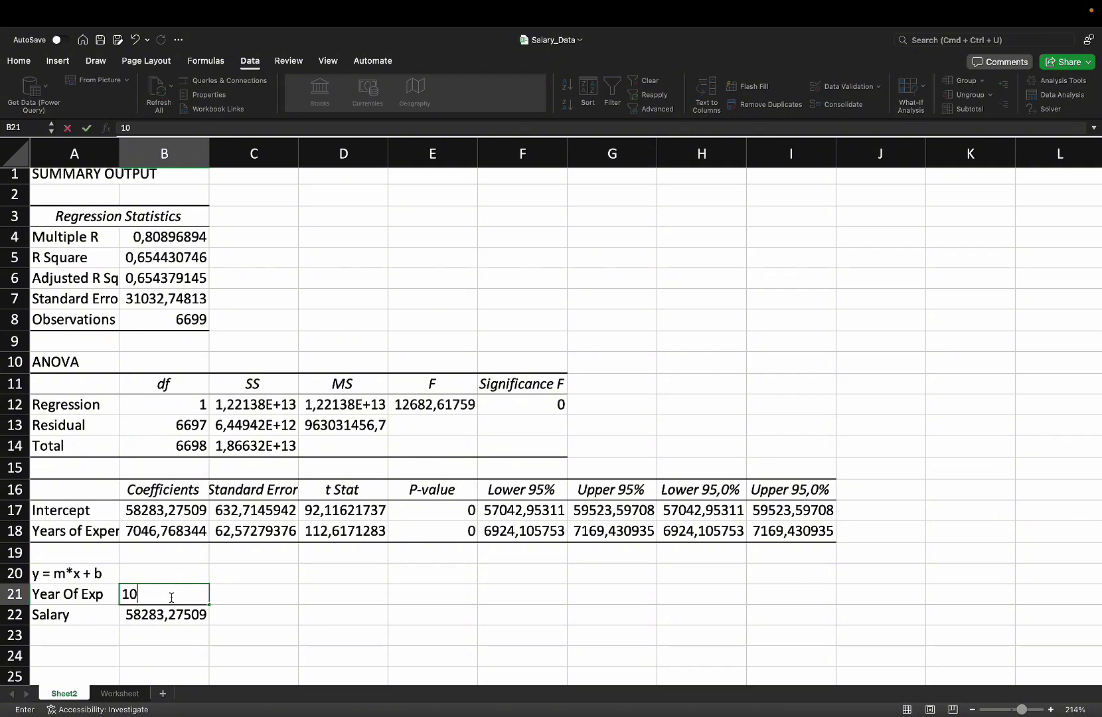
pyautogui.press('Return')
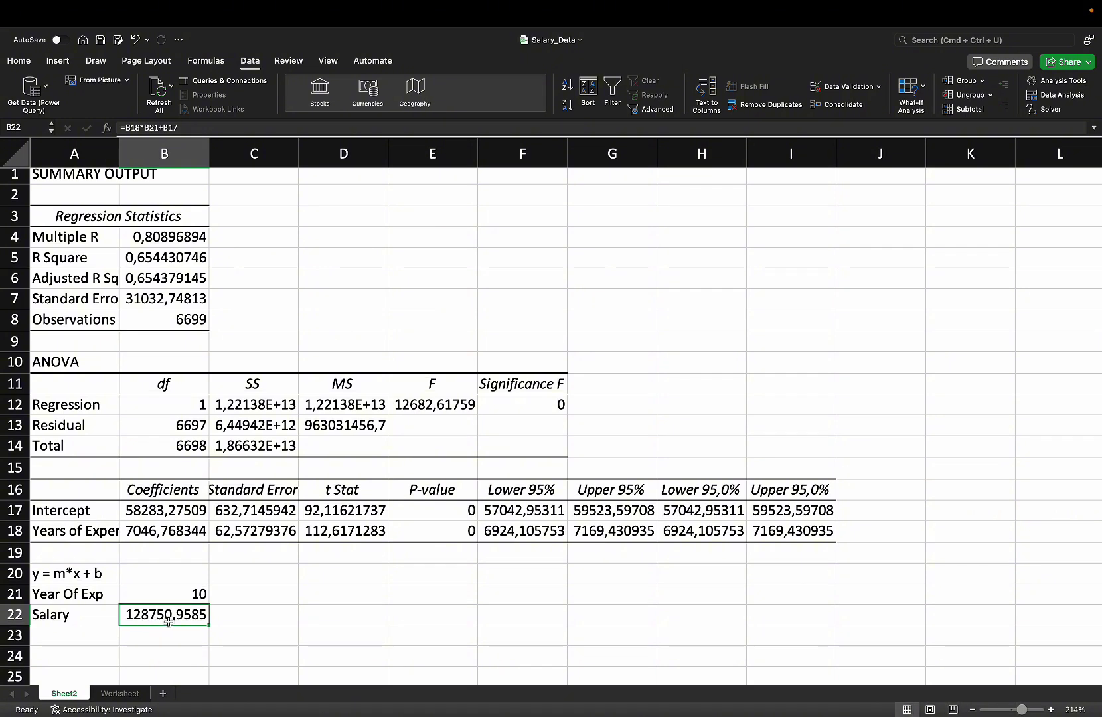
pyautogui.click(236, 611)
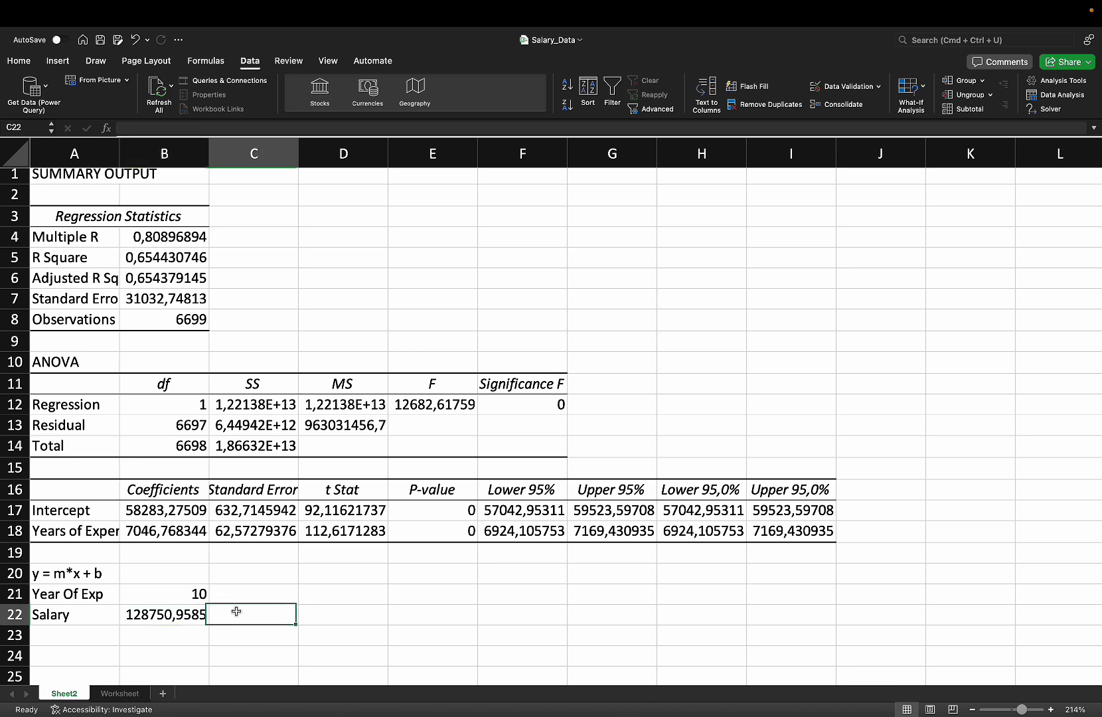
pyautogui.click(227, 590)
pyautogui.click(293, 607)
pyautogui.click(260, 597)
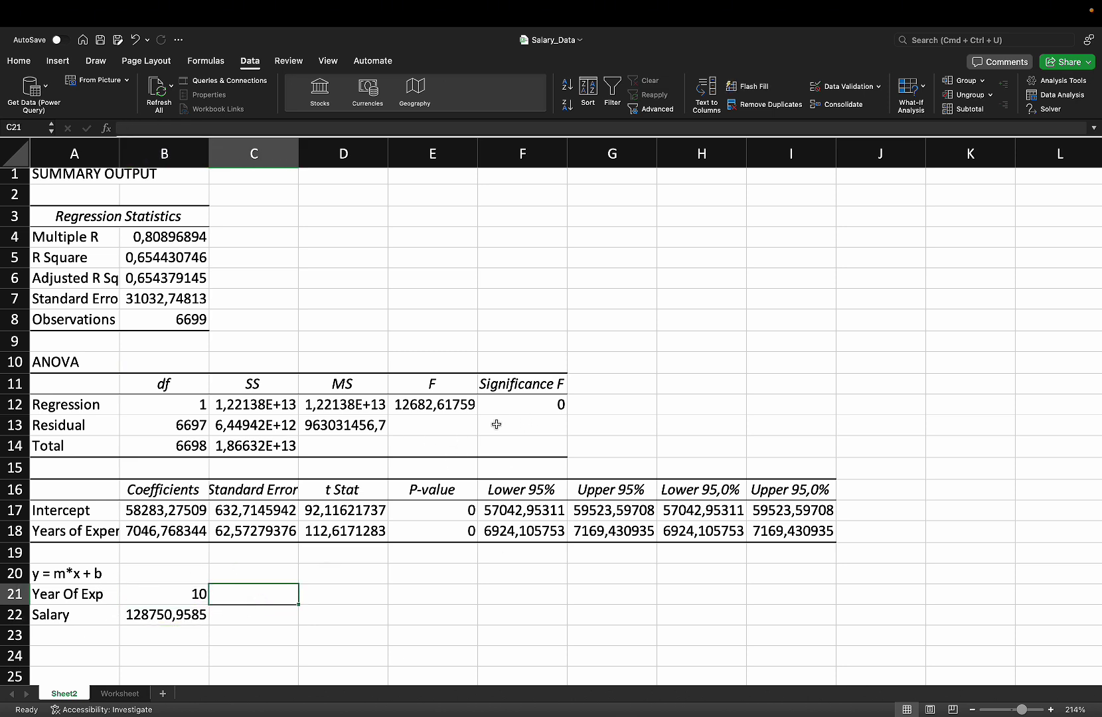
# Check the t Stat and P-value for Years of Experience and note the significance criterion p-value < 0.05 in cell E20
pyautogui.click(348, 533)
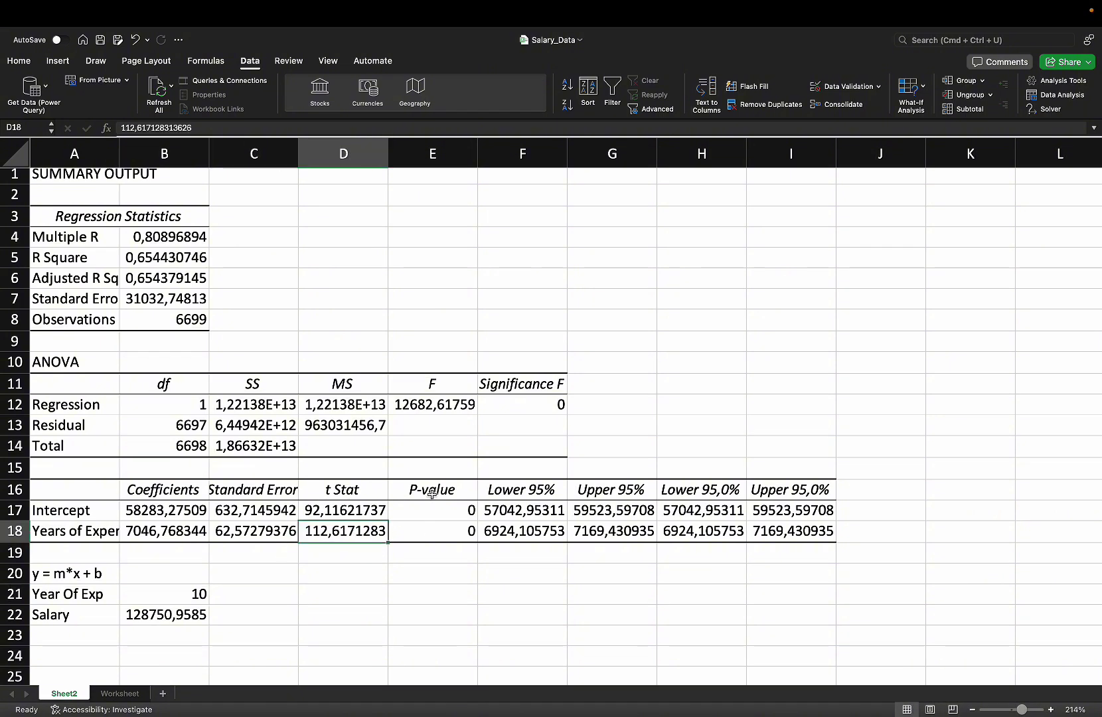
pyautogui.click(443, 536)
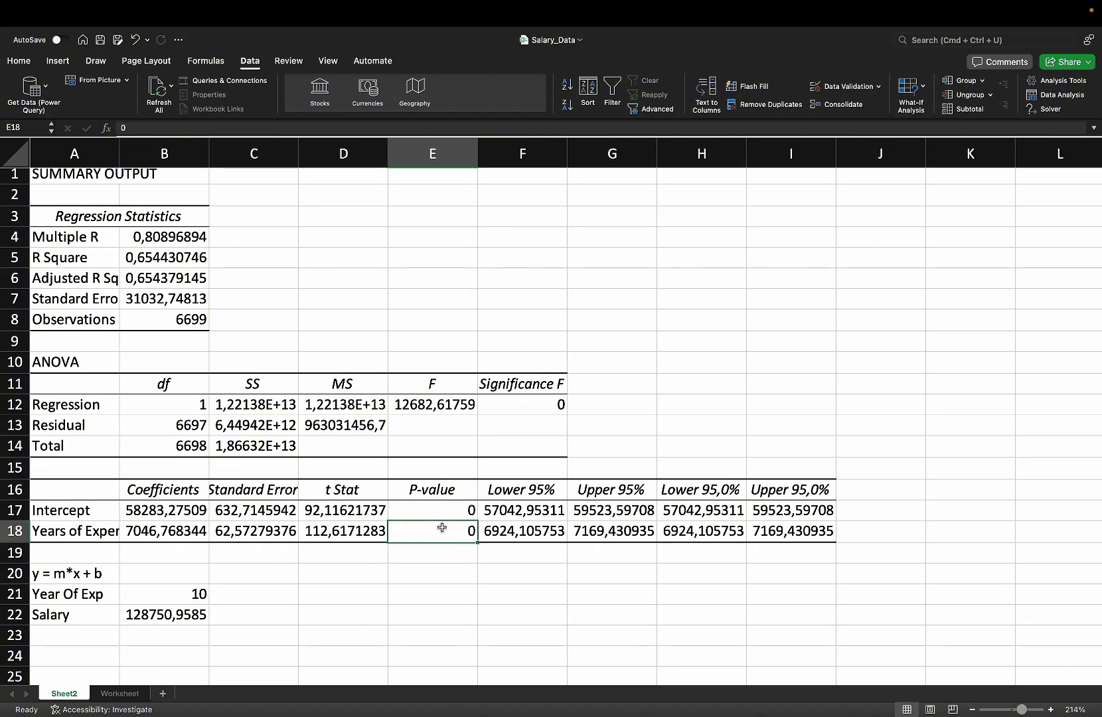
pyautogui.click(424, 577)
pyautogui.write('p-value')
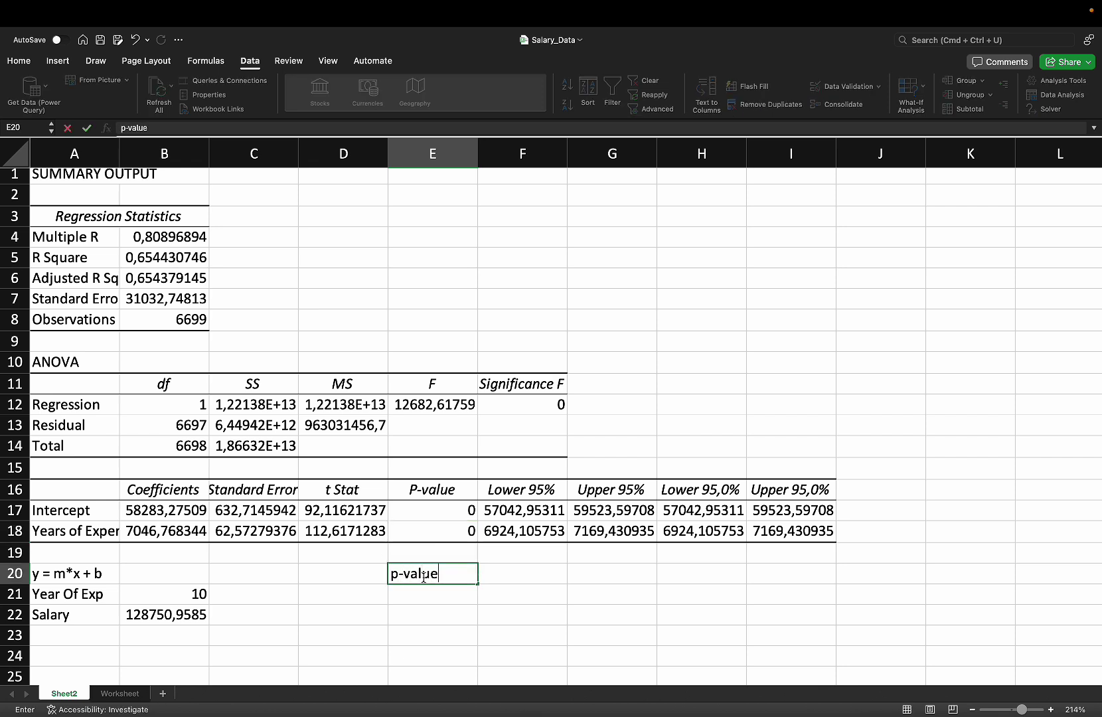
pyautogui.write(' < 0.05')
pyautogui.click(420, 619)
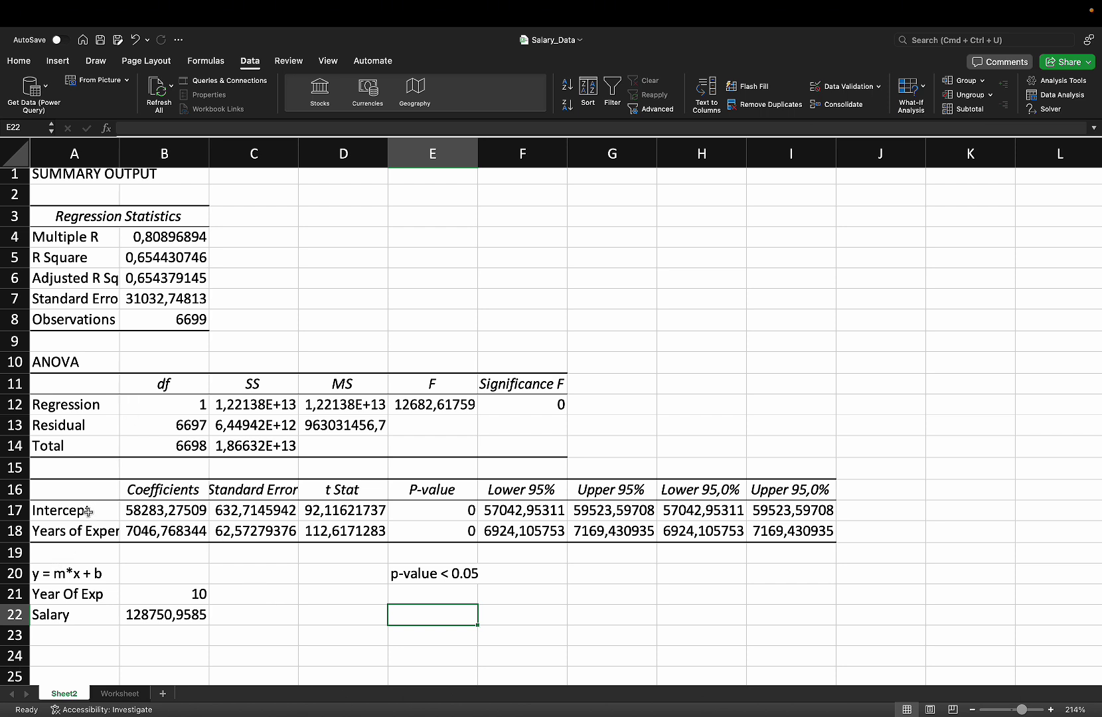
# Review the line equation, the experience input, the predicted Salary and the Years of Experience coefficient in the regression output
pyautogui.click(80, 591)
pyautogui.click(81, 627)
pyautogui.press('Up')
pyautogui.press('Up')
pyautogui.press('Up')
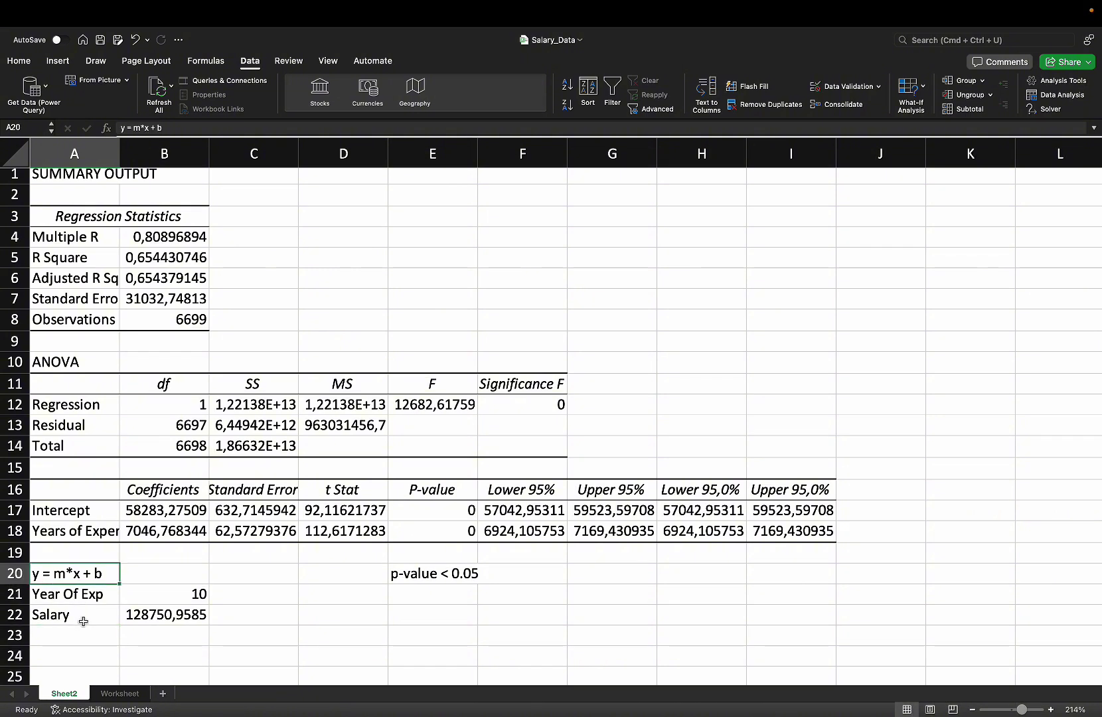
pyautogui.click(83, 618)
pyautogui.click(85, 599)
pyautogui.click(87, 612)
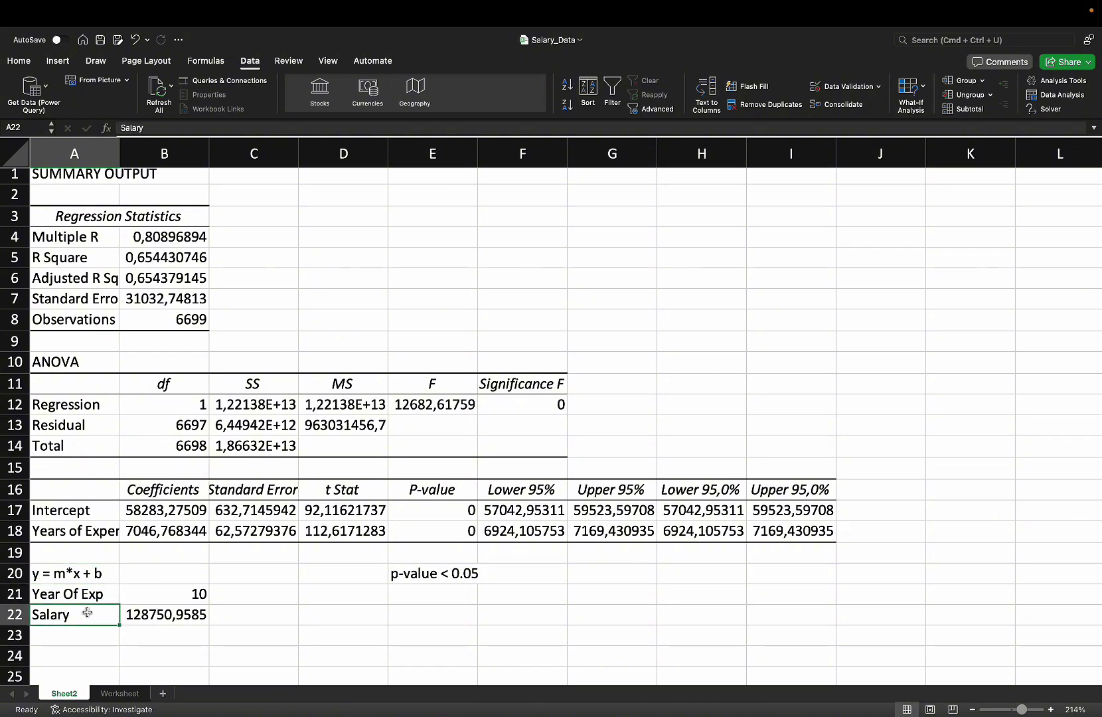
pyautogui.click(157, 530)
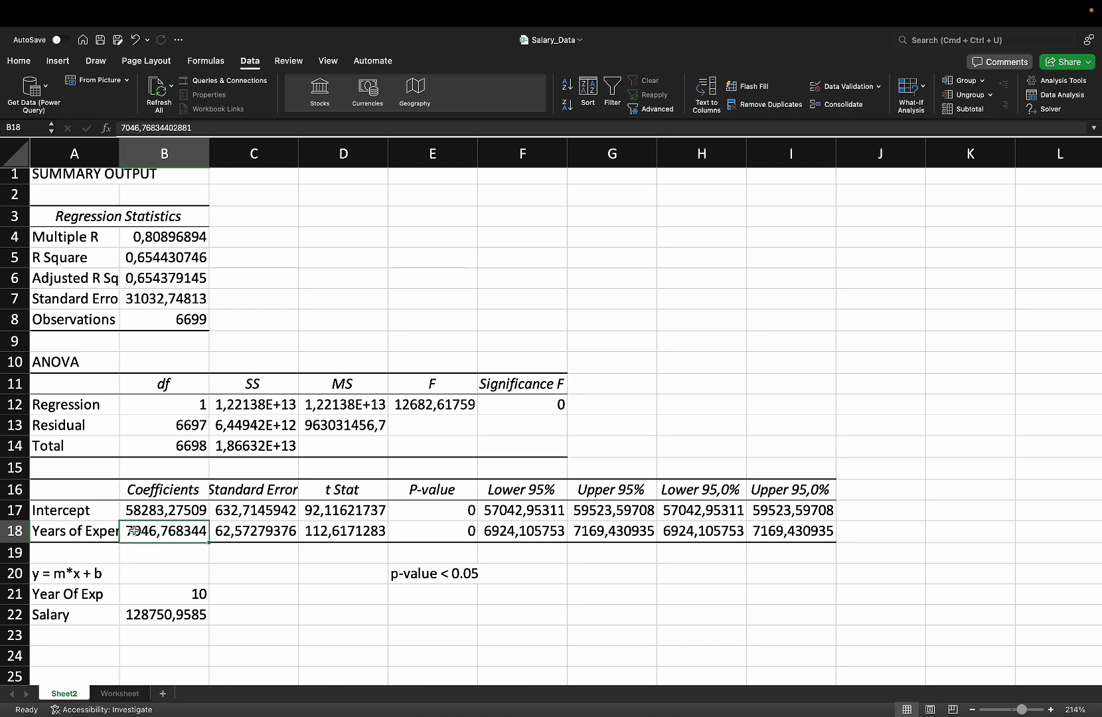
pyautogui.scroll(1, 644, 575)
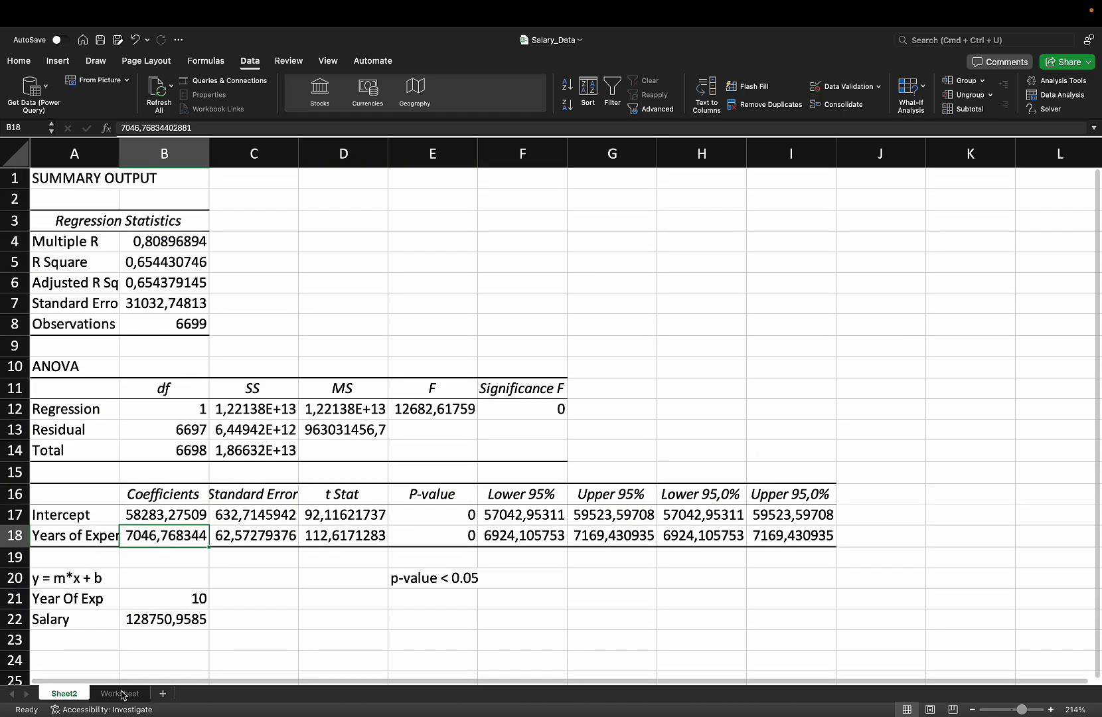
# Insert a markers-only scatter chart from the full Years of Experience and Salary columns, headers included, on the Worksheet sheet
pyautogui.click(122, 695)
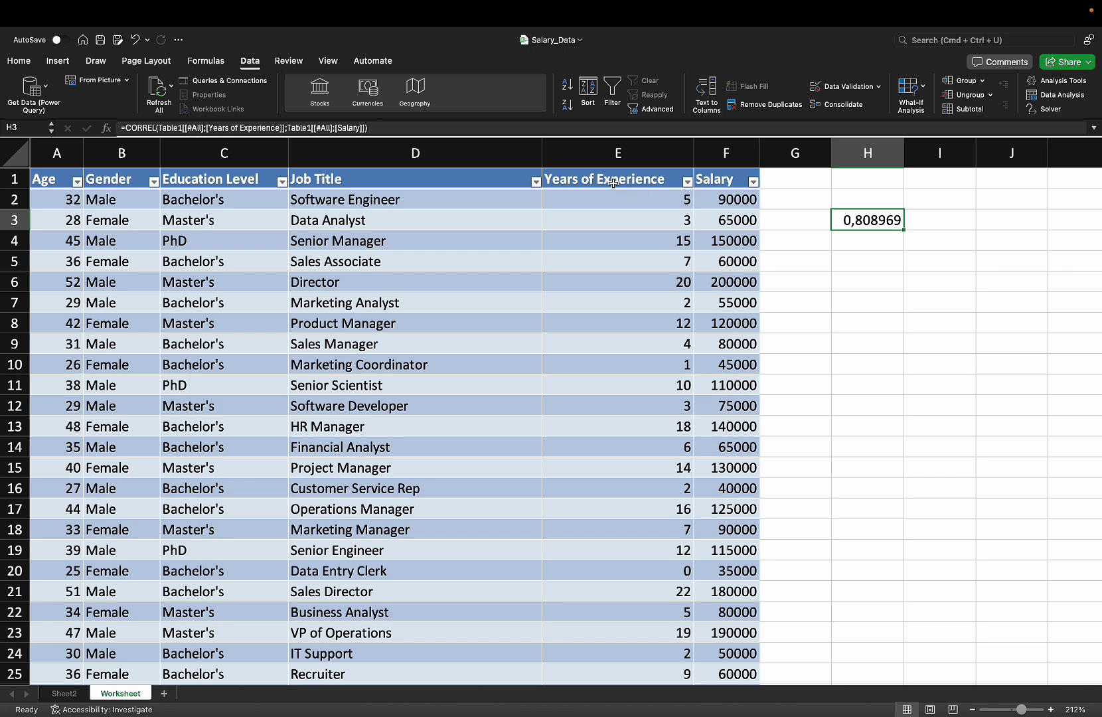
pyautogui.moveTo(614, 183); pyautogui.dragTo(716, 185)
pyautogui.hotkey('ctrl', 'shift', 'Down')
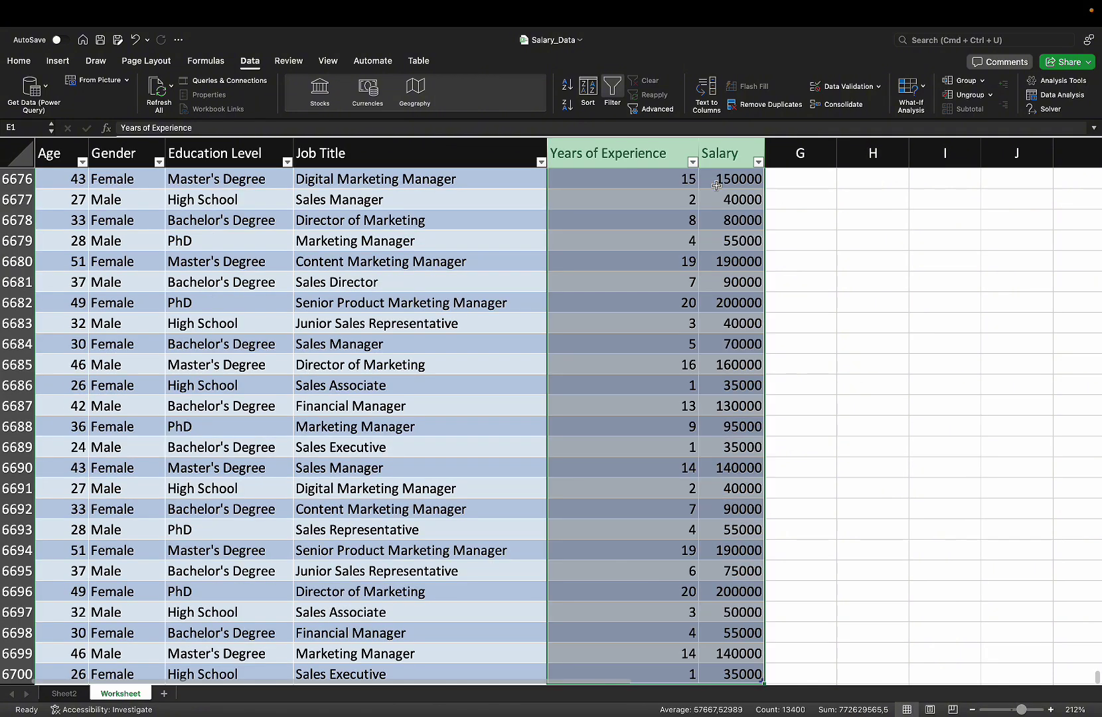
pyautogui.click(57, 61)
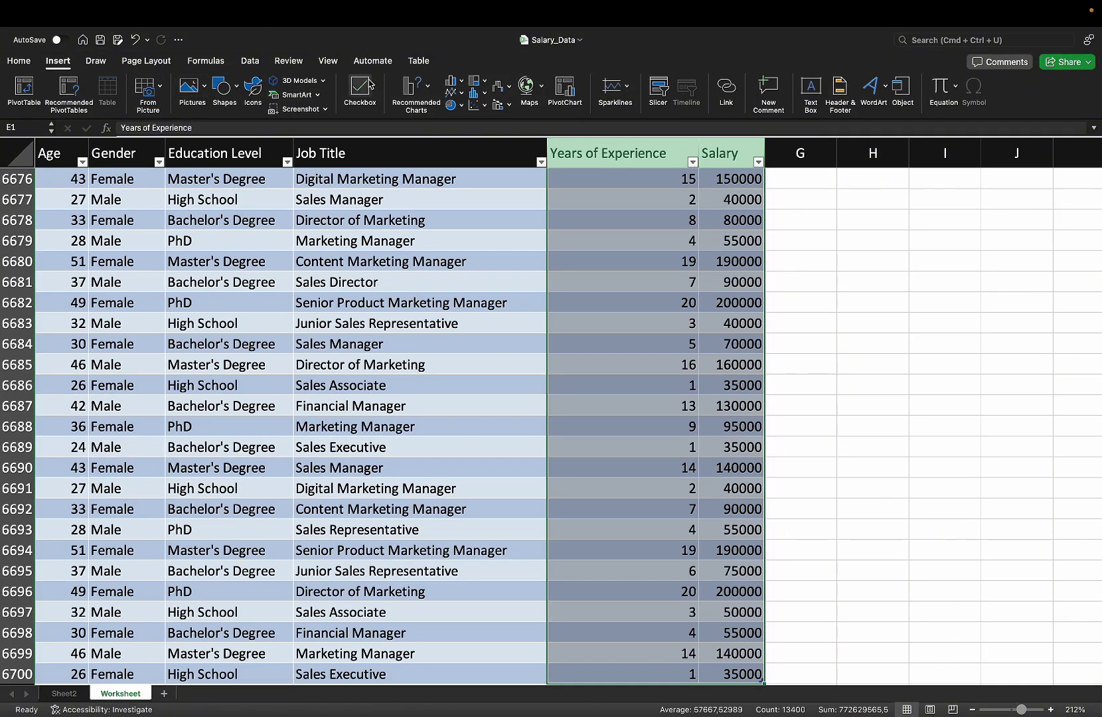
pyautogui.click(482, 109)
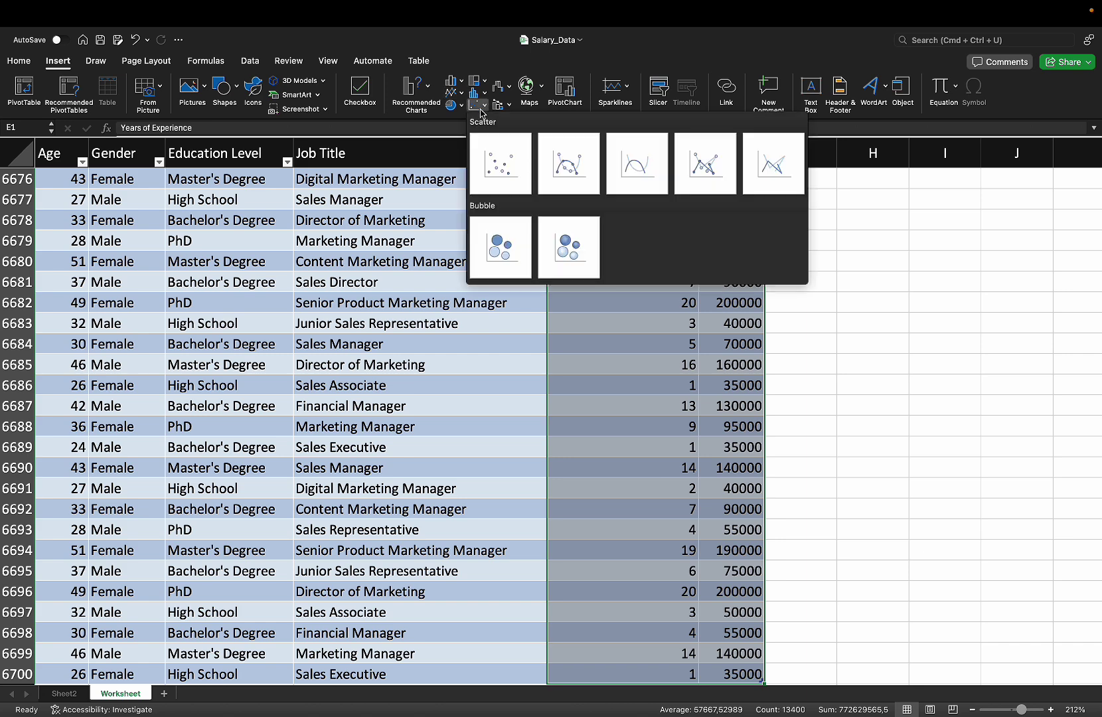
pyautogui.click(490, 175)
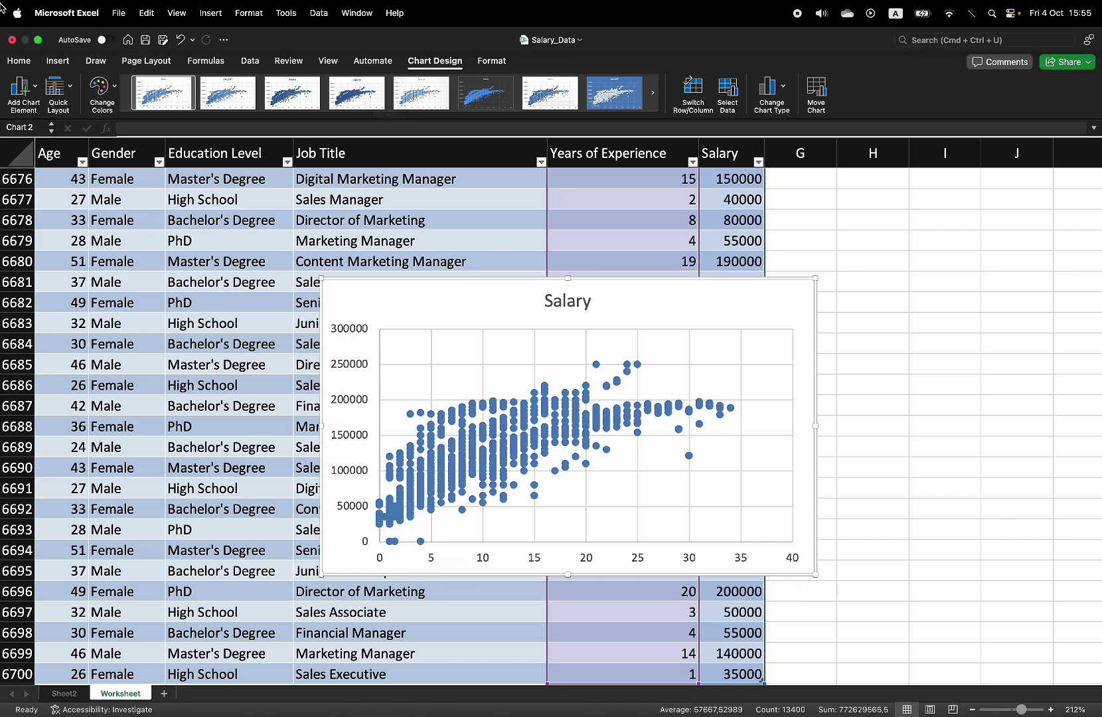
# Add a linear trendline to the Salary scatter chart
pyautogui.click(22, 95)
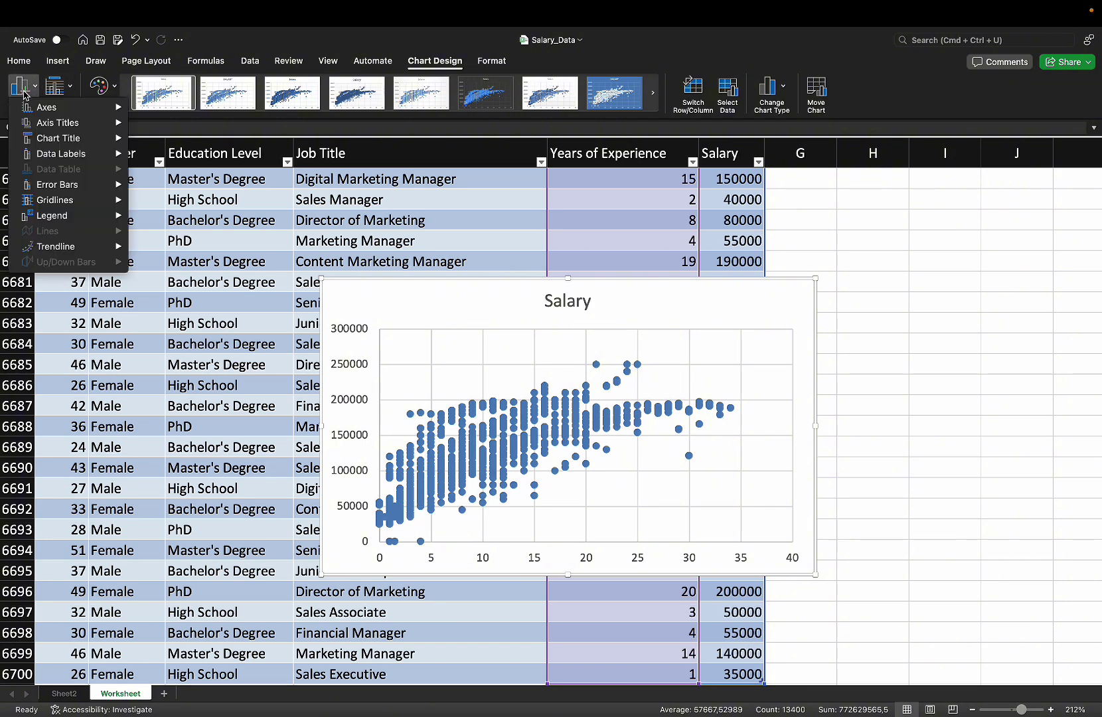
pyautogui.moveTo(75, 251)
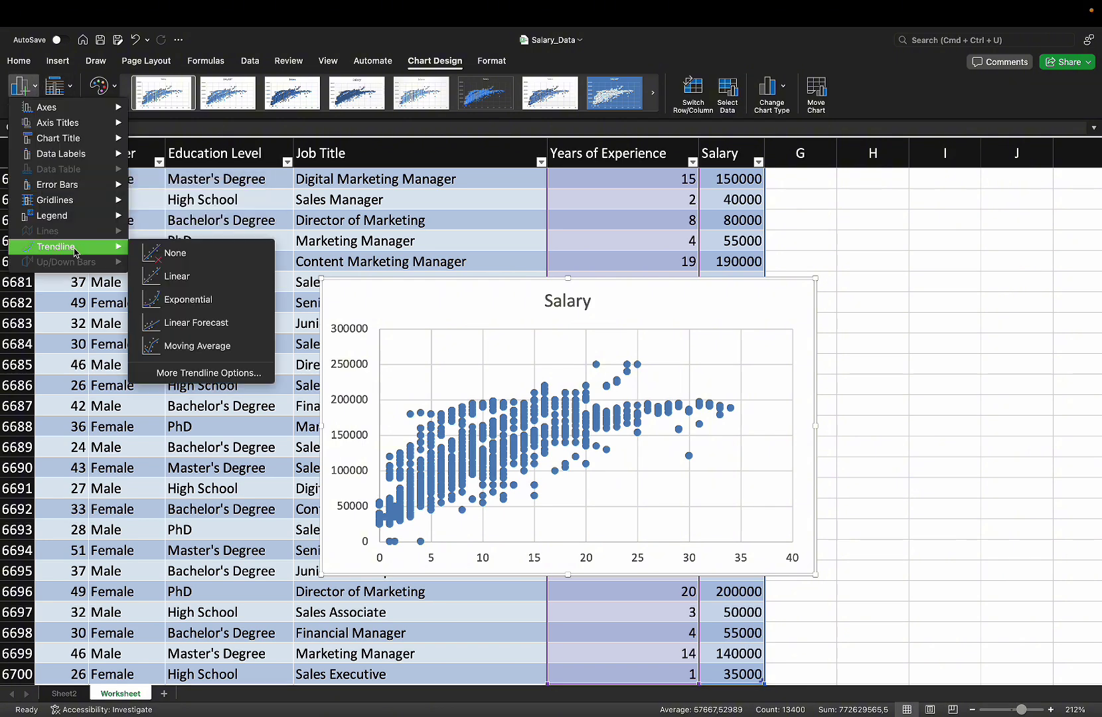
pyautogui.click(226, 288)
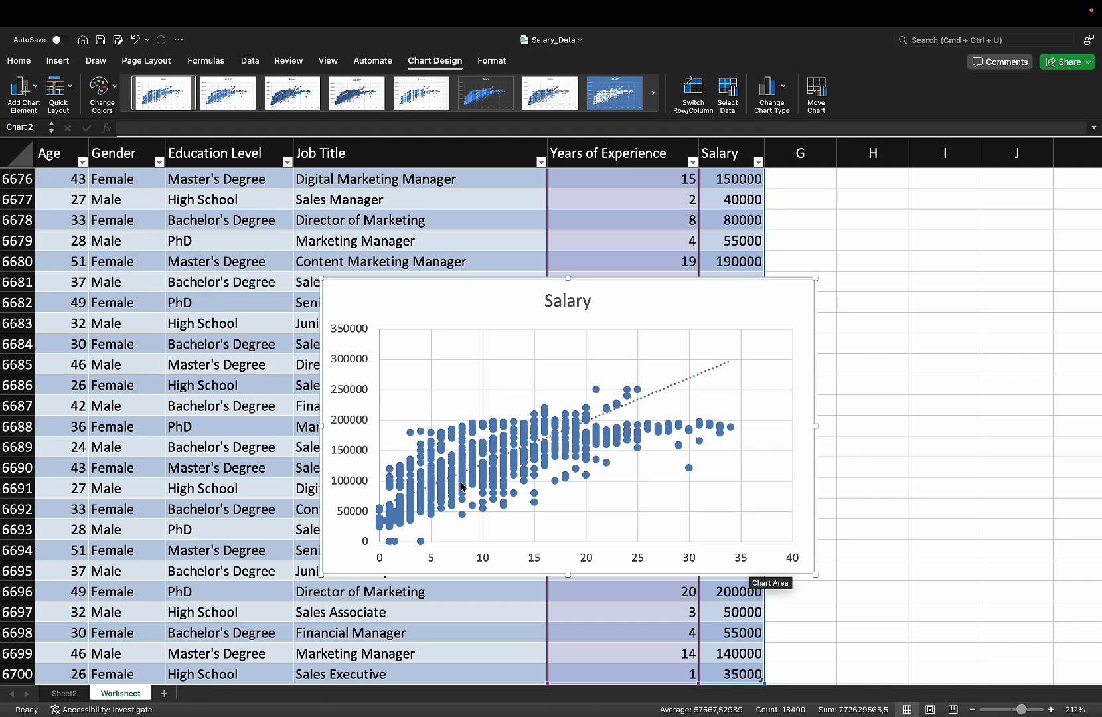
# Display the linear trendline's equation on the Salary scatter chart
pyautogui.click(718, 370)
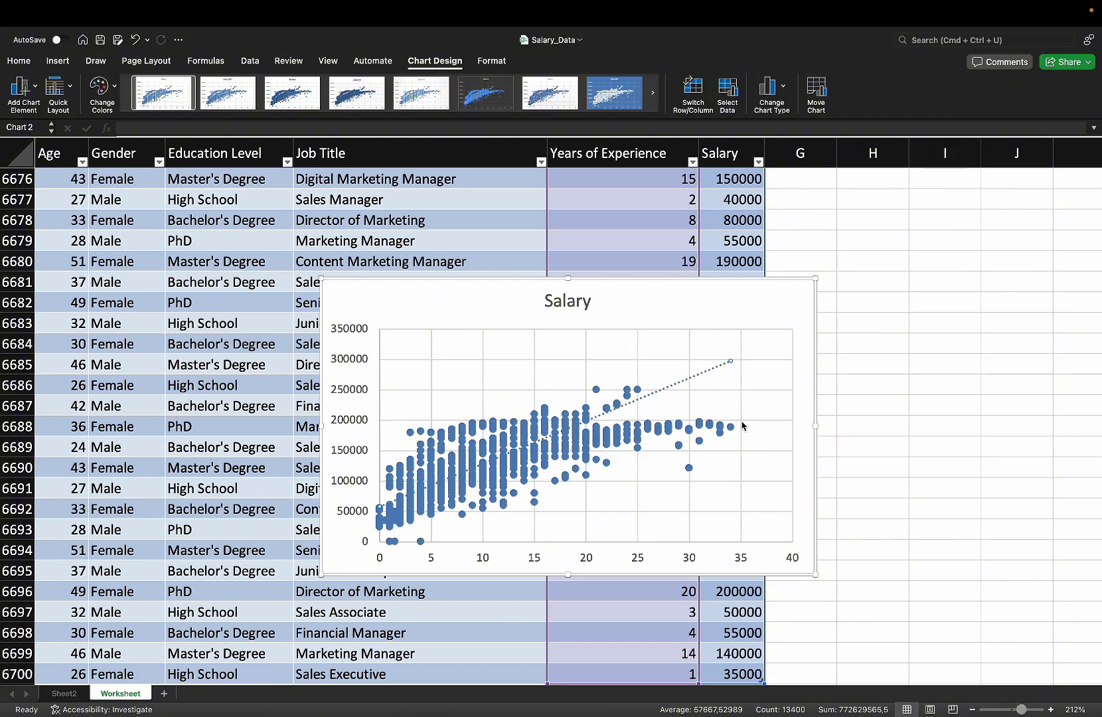
pyautogui.click(662, 388)
pyautogui.doubleClick(662, 388)
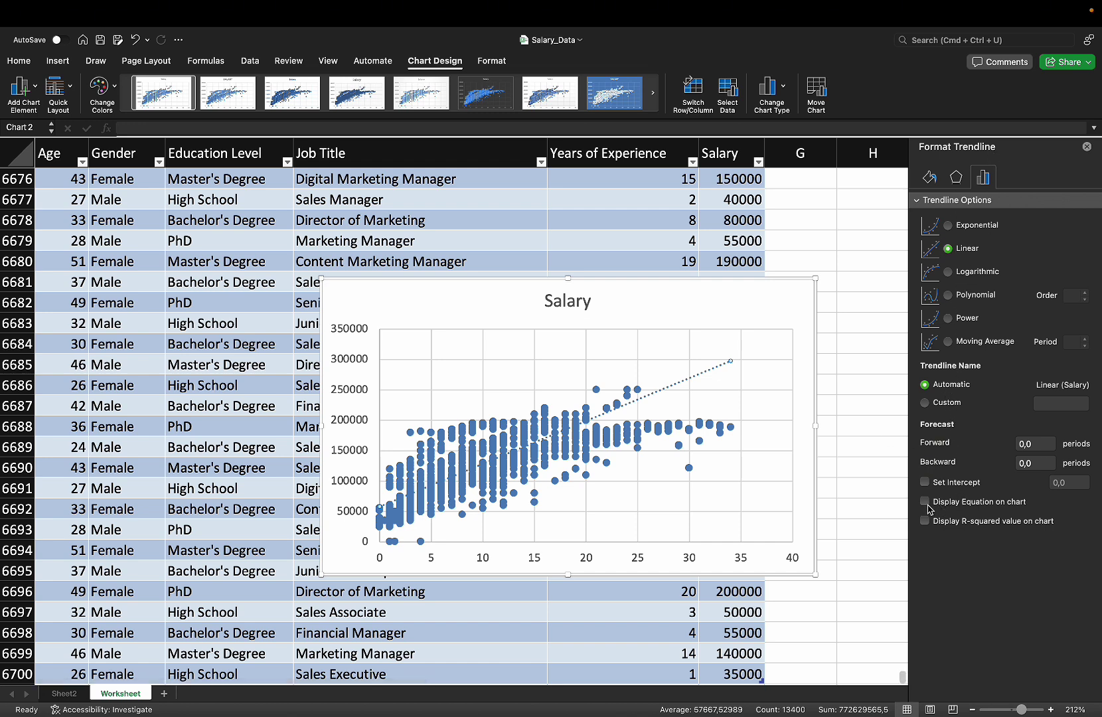
pyautogui.click(925, 502)
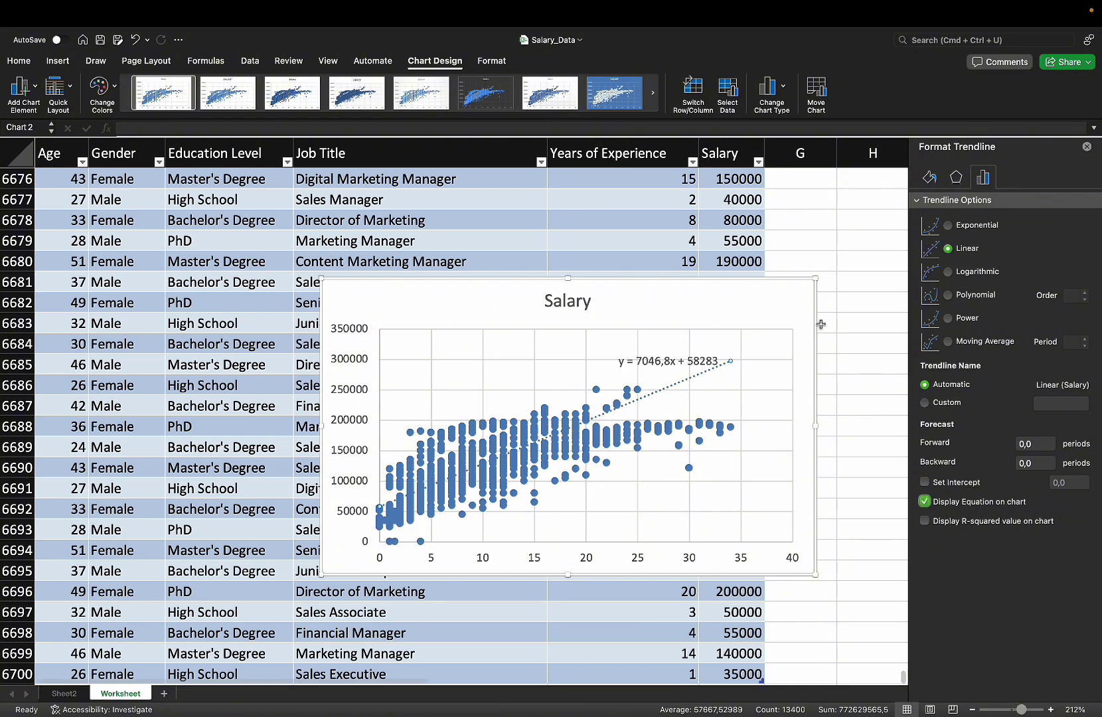
# Compare the chart's trendline equation with the Intercept and Years of Experience coefficients on Sheet2
pyautogui.click(650, 369)
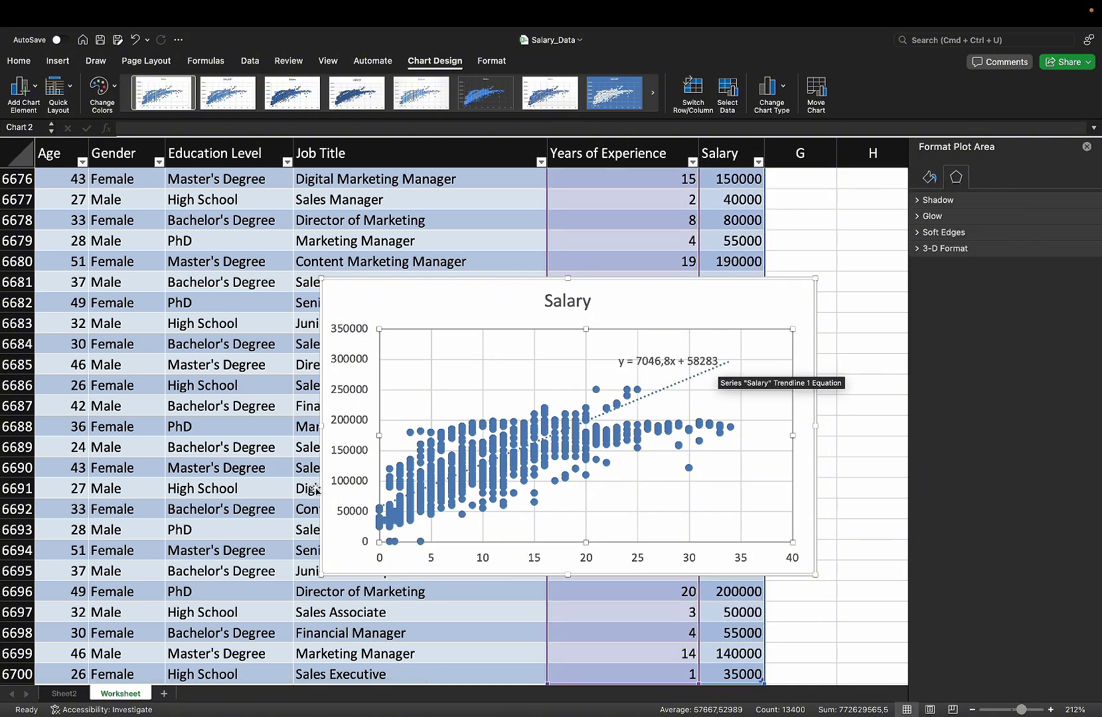
pyautogui.click(64, 694)
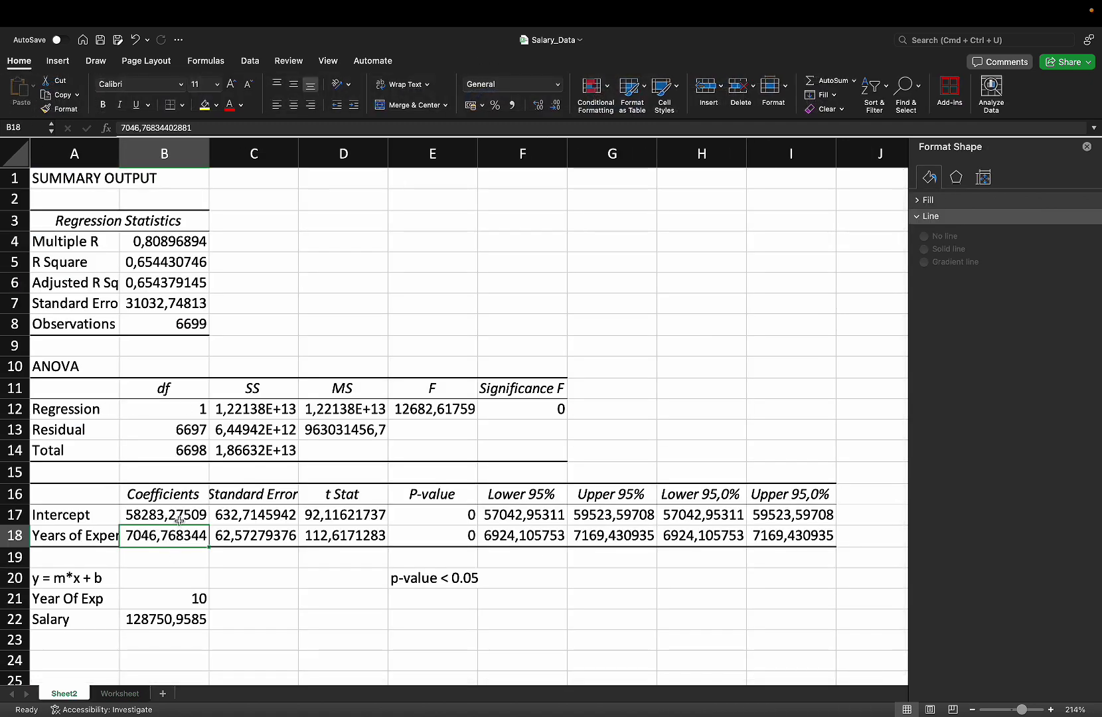
pyautogui.hotkey('ctrl', 'pagedown')
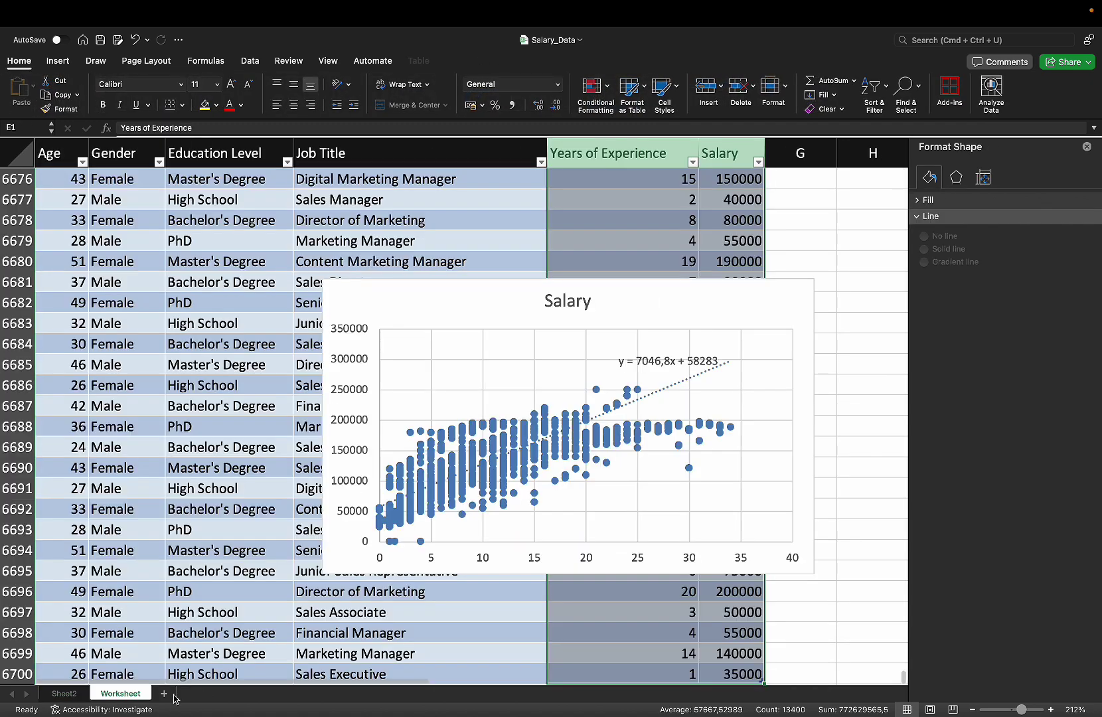
# Review the Years of Experience and Salary headers and the other column headers in the first row of the data table
pyautogui.click(671, 631)
pyautogui.hotkey('ctrl', 'Up')
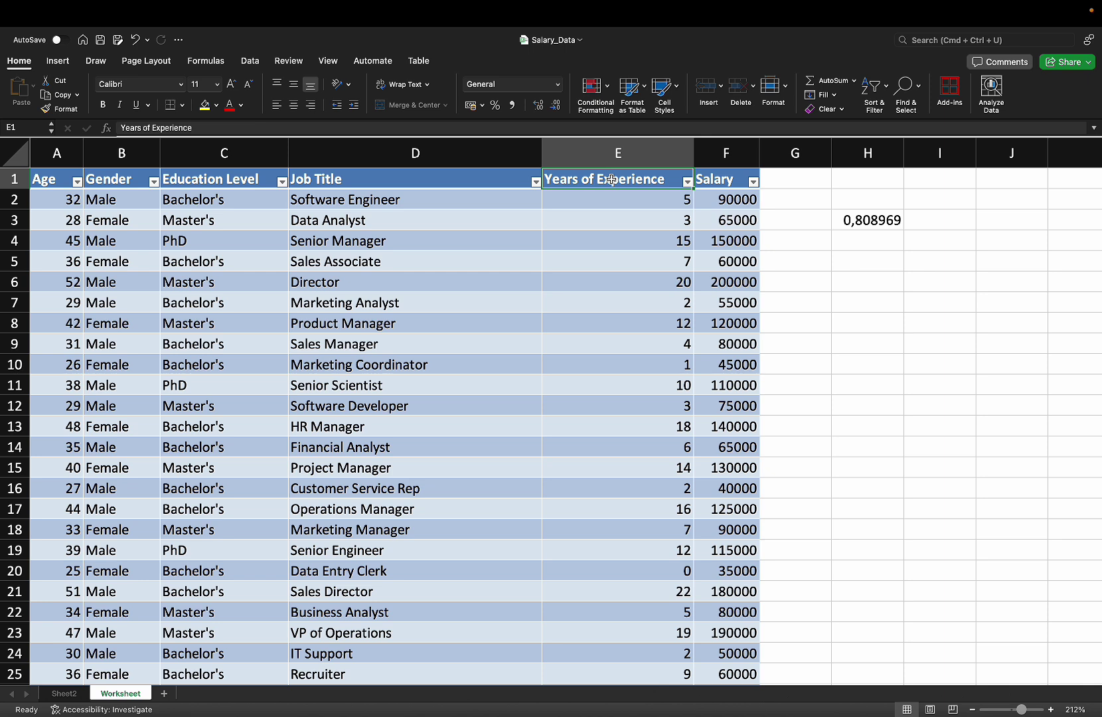
pyautogui.click(733, 179)
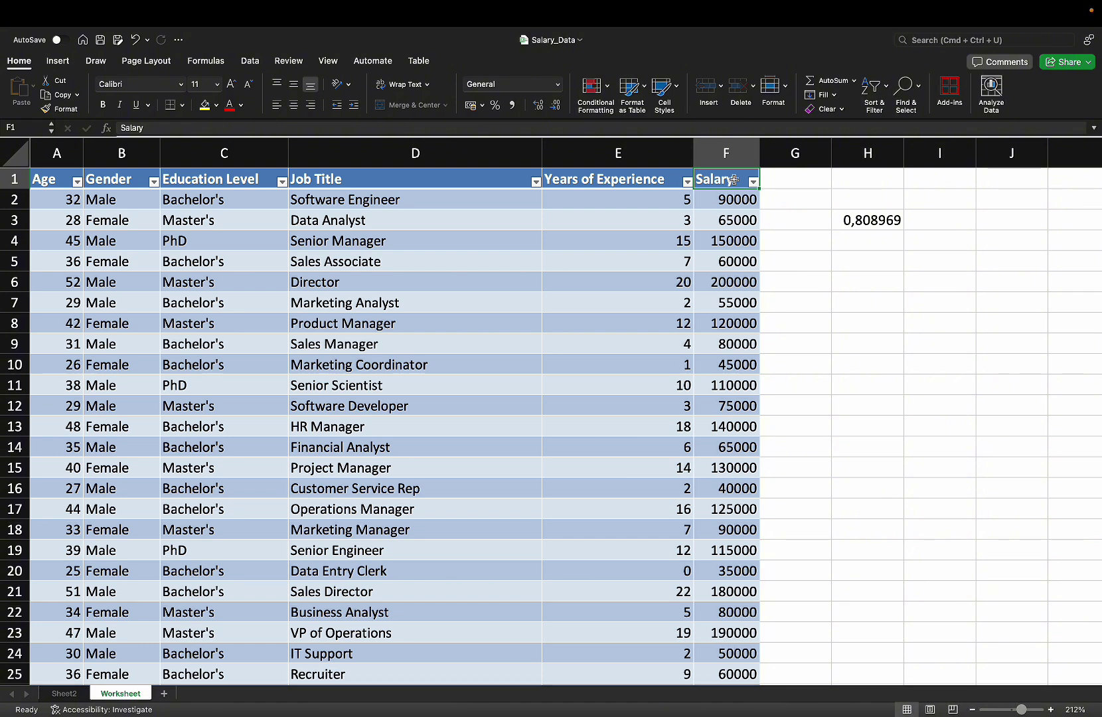
pyautogui.click(585, 180)
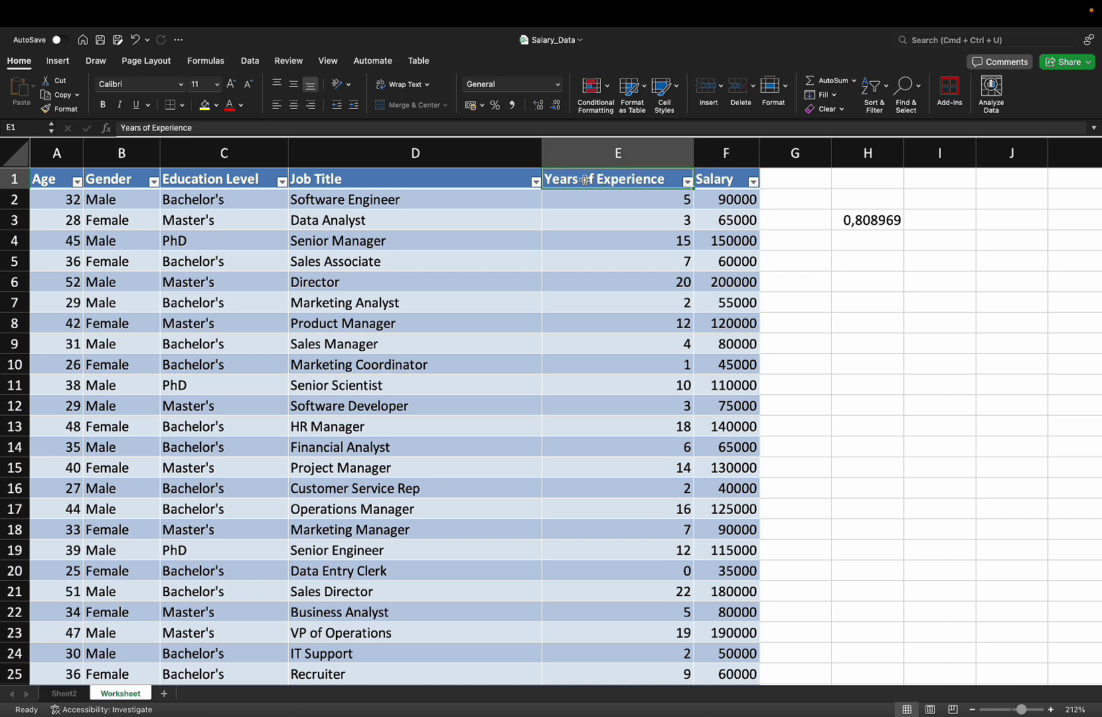
pyautogui.click(38, 179)
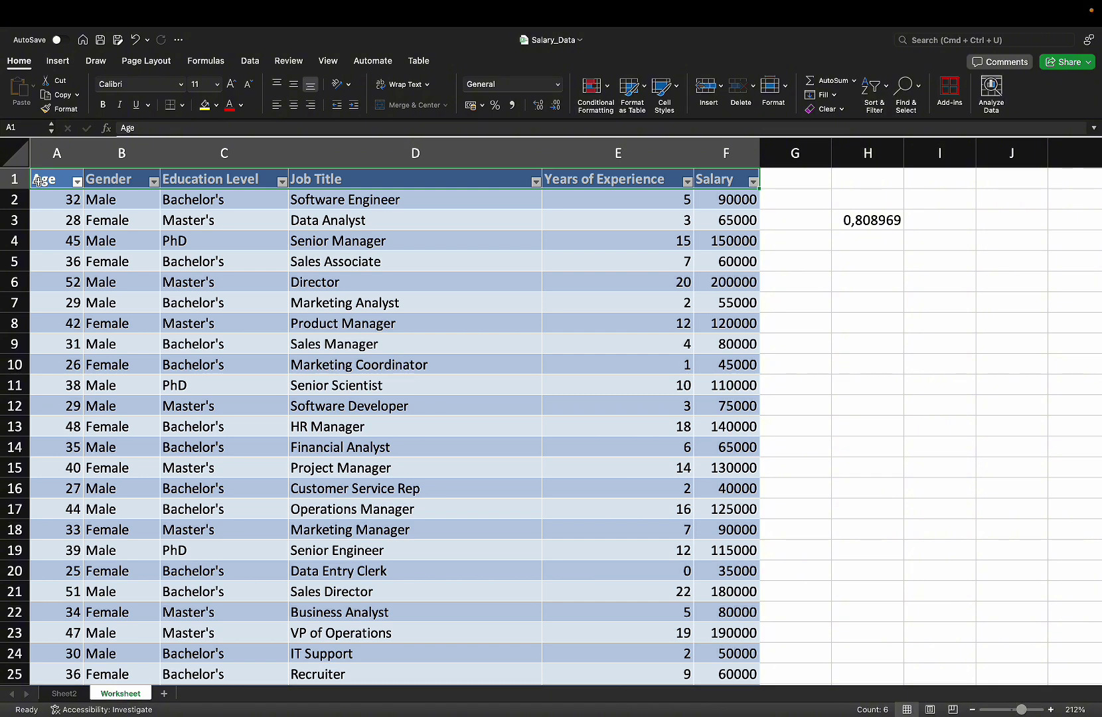
pyautogui.click(737, 179)
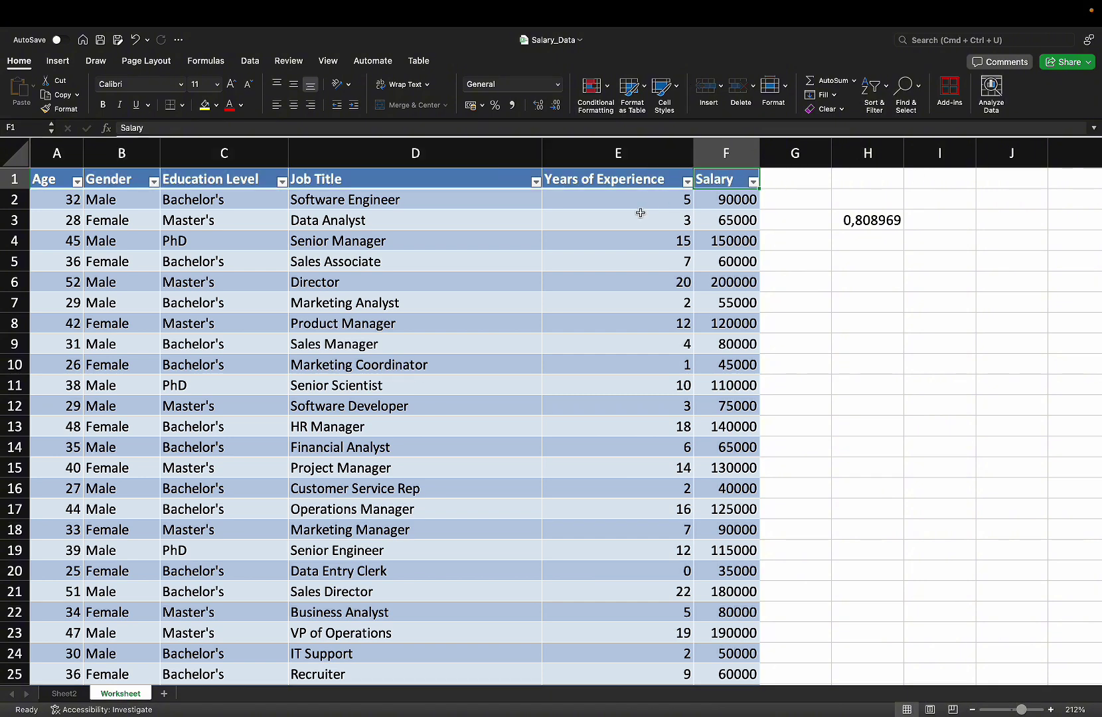